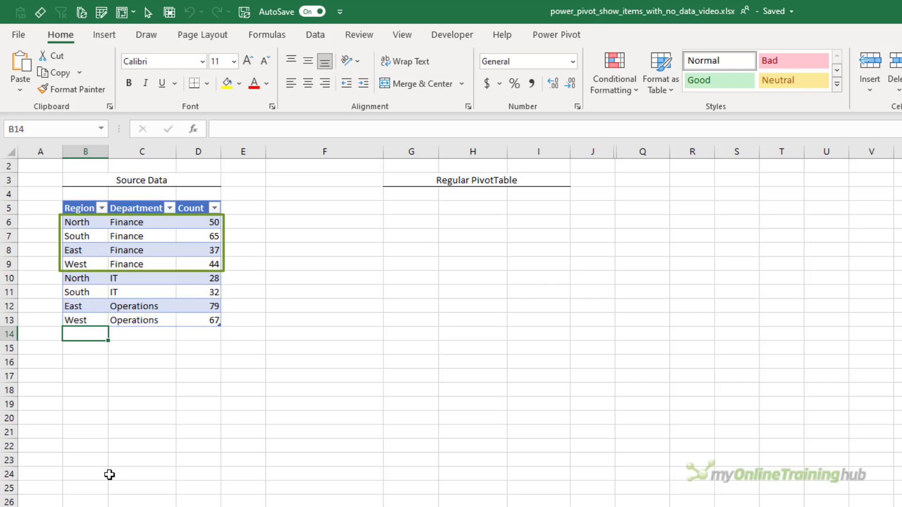
Step: Create a PivotTable from the source table on the existing worksheet at cell G5
{"action": "left_click", "coordinate": [157, 265]}
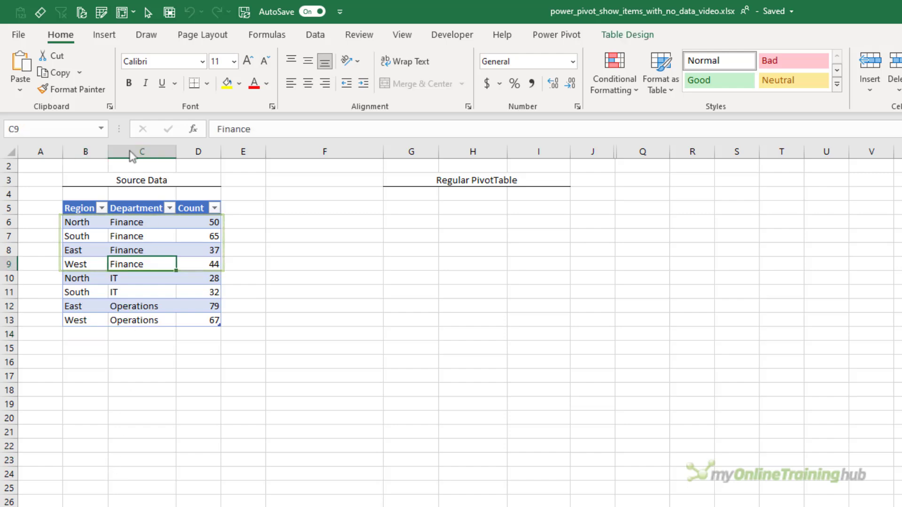
{"action": "left_click", "coordinate": [102, 36]}
{"action": "left_click", "coordinate": [26, 63]}
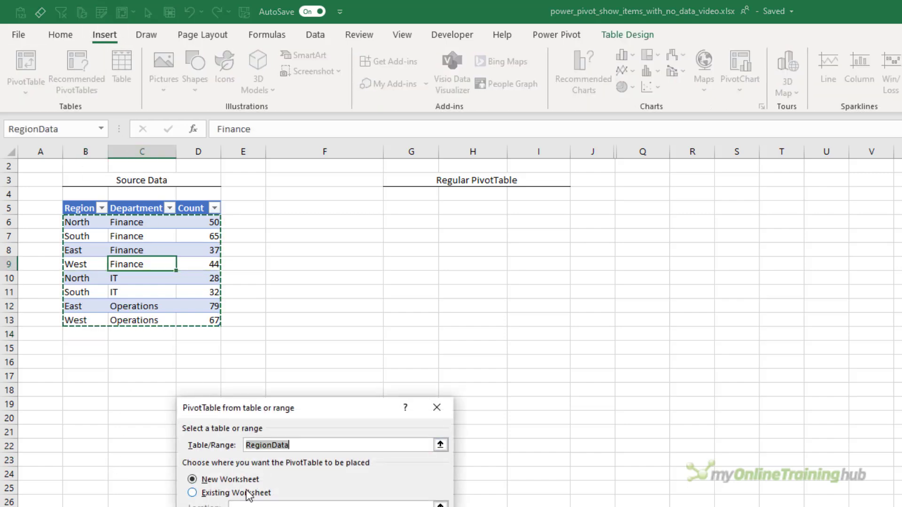
{"action": "left_click", "coordinate": [194, 491]}
{"action": "left_click", "coordinate": [422, 198]}
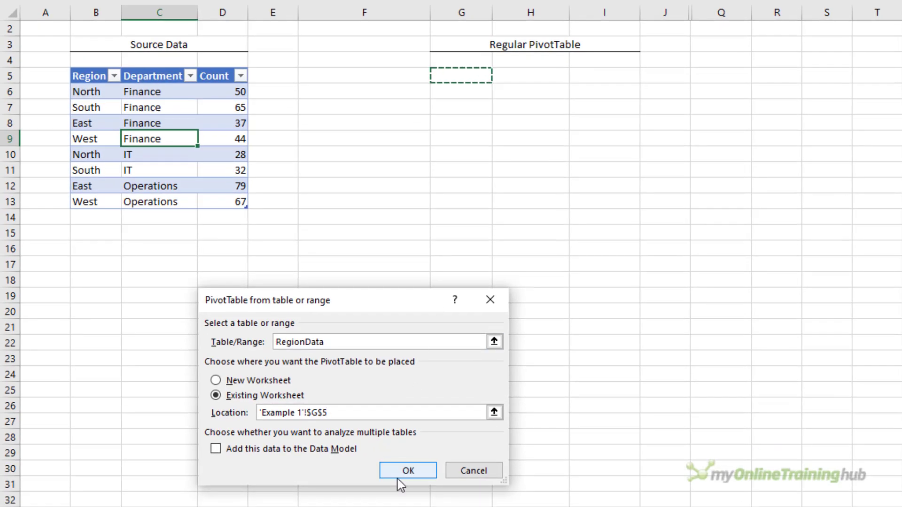
{"action": "left_click", "coordinate": [405, 472]}
Step: Add Region and Department as PivotTable rows and sum Count as values
{"action": "left_click_drag", "start_coordinate": [662, 115], "coordinate": [730, 63]}
{"action": "left_click", "coordinate": [676, 156]}
{"action": "left_click", "coordinate": [676, 170]}
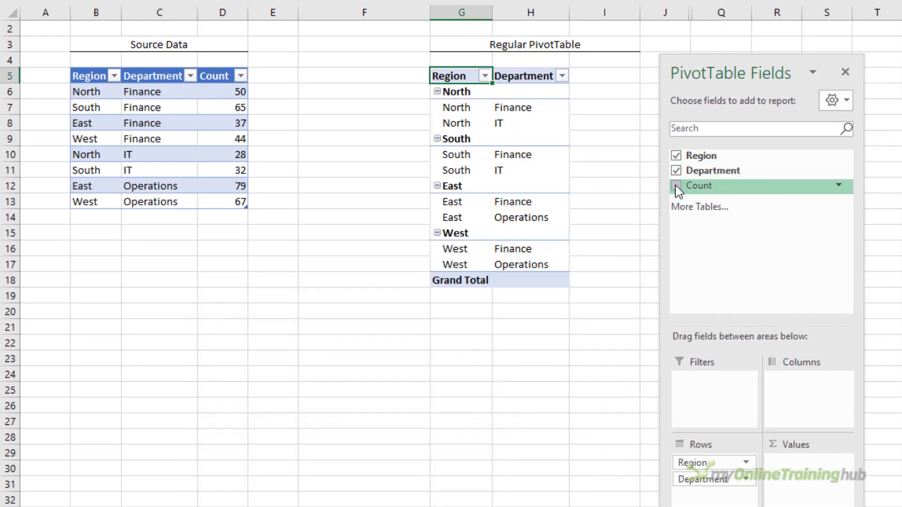
{"action": "left_click", "coordinate": [676, 185]}
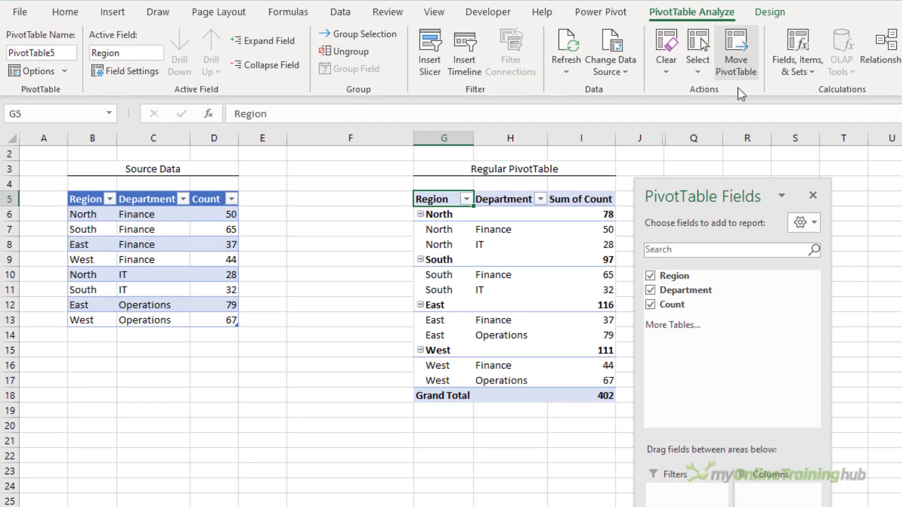
Step: Hide all subtotals and switch the PivotTable to tabular form
{"action": "left_click", "coordinate": [770, 12]}
{"action": "left_click", "coordinate": [20, 69]}
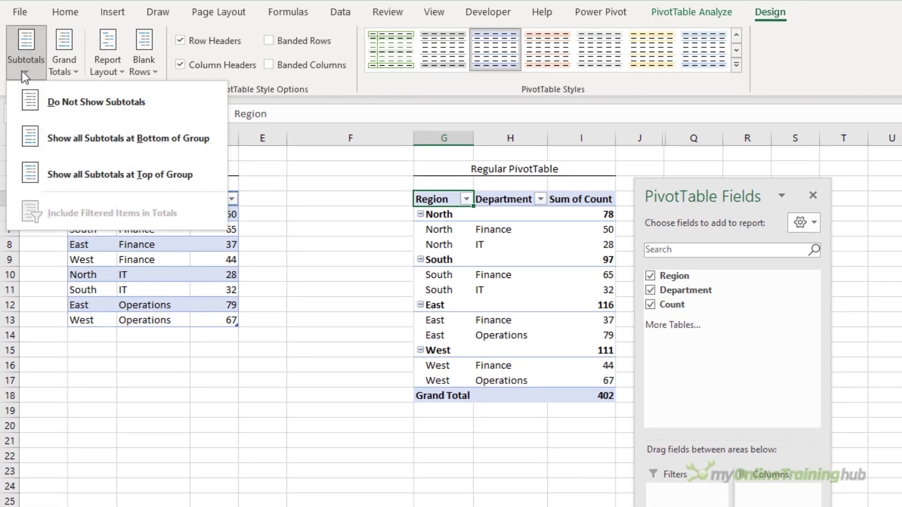
{"action": "left_click", "coordinate": [47, 103]}
{"action": "left_click", "coordinate": [103, 71]}
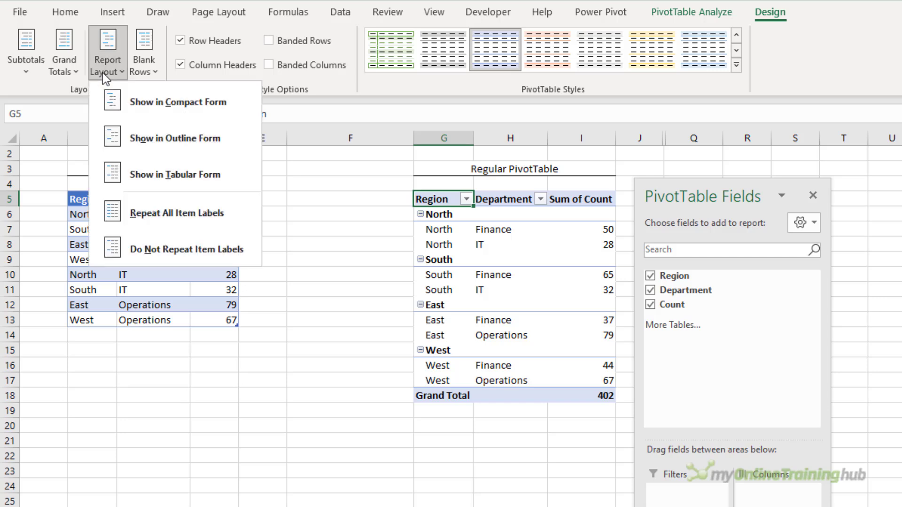
{"action": "left_click", "coordinate": [230, 174]}
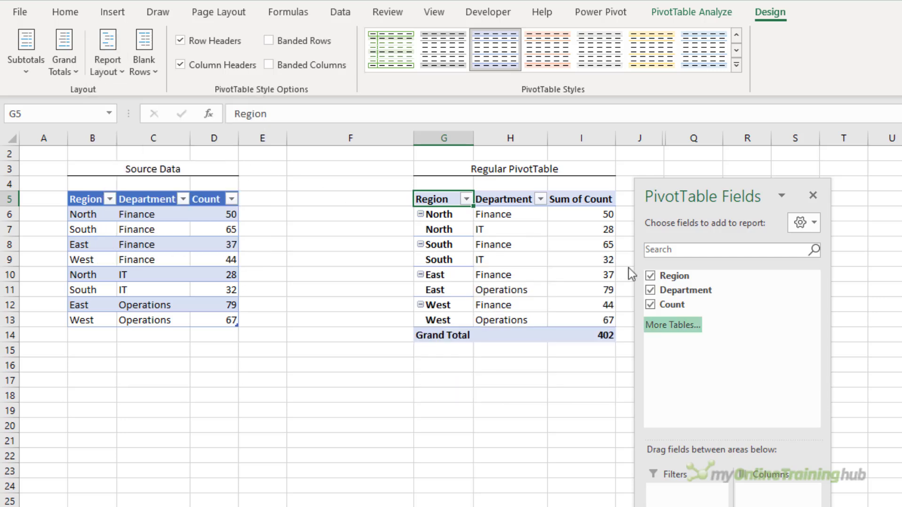
Step: Add a Department slicer and place it in column F beside the PivotTable
{"action": "right_click", "coordinate": [716, 290]}
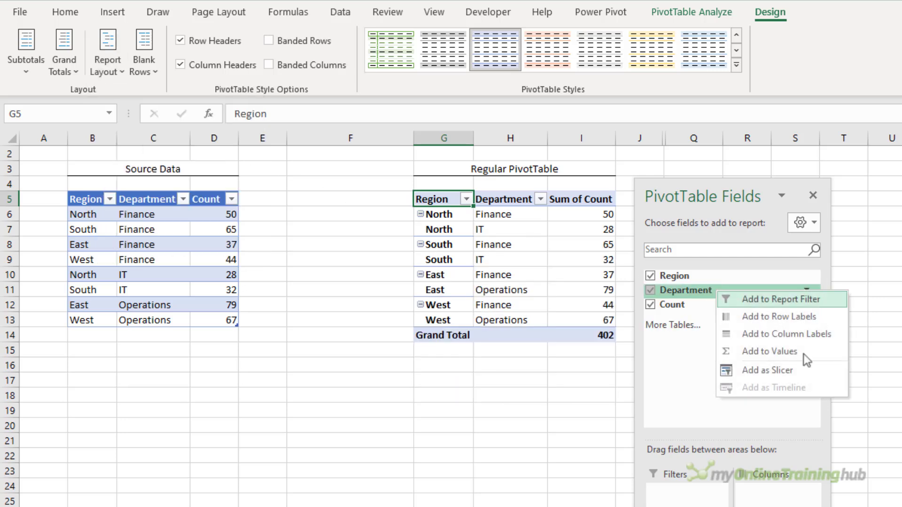
{"action": "left_click", "coordinate": [822, 371]}
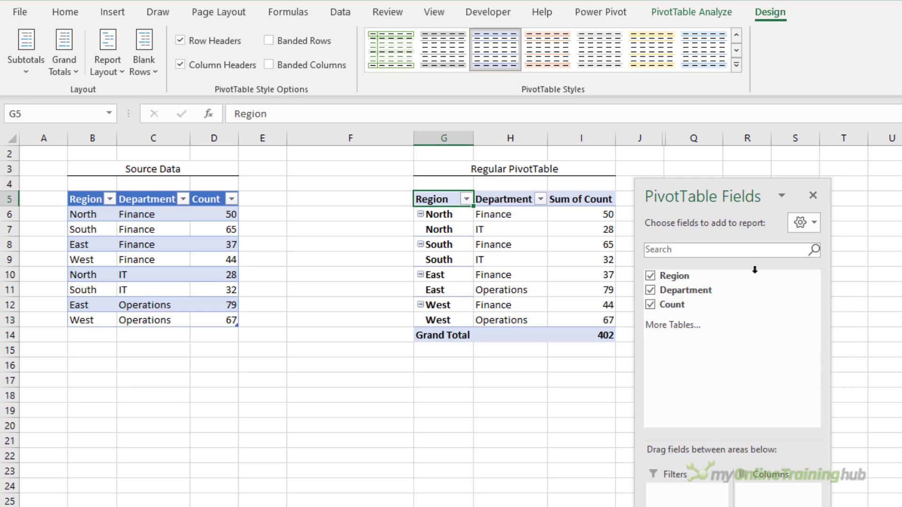
{"action": "left_click_drag", "start_coordinate": [706, 191], "coordinate": [811, 189]}
{"action": "left_click_drag", "start_coordinate": [702, 369], "coordinate": [317, 211]}
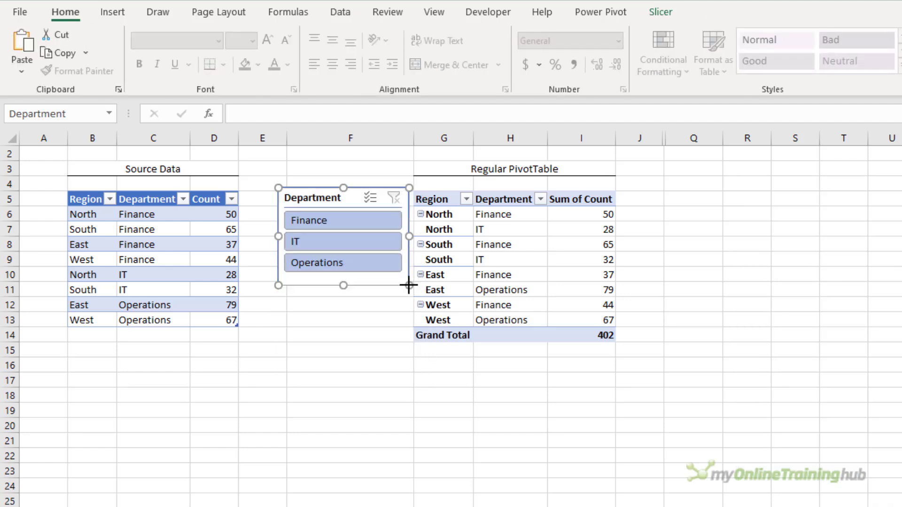
Step: Filter the PivotTable through Finance, IT and finally Operations using the slicer
{"action": "left_click", "coordinate": [319, 222]}
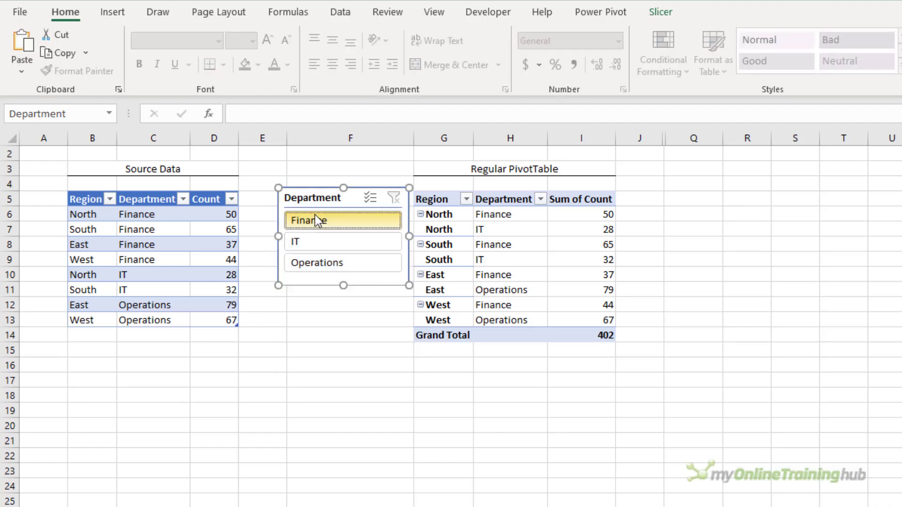
{"action": "left_click_drag", "start_coordinate": [464, 214], "coordinate": [459, 259]}
{"action": "left_click", "coordinate": [360, 239]}
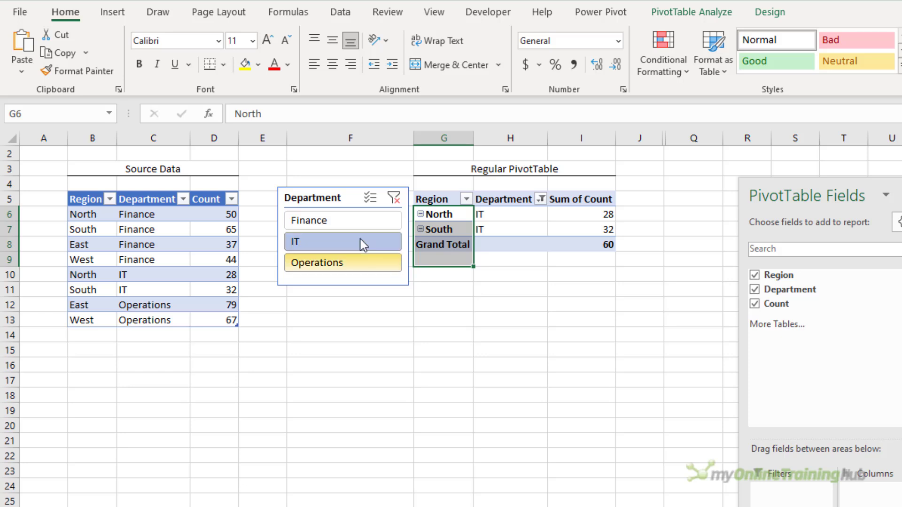
{"action": "left_click", "coordinate": [357, 265]}
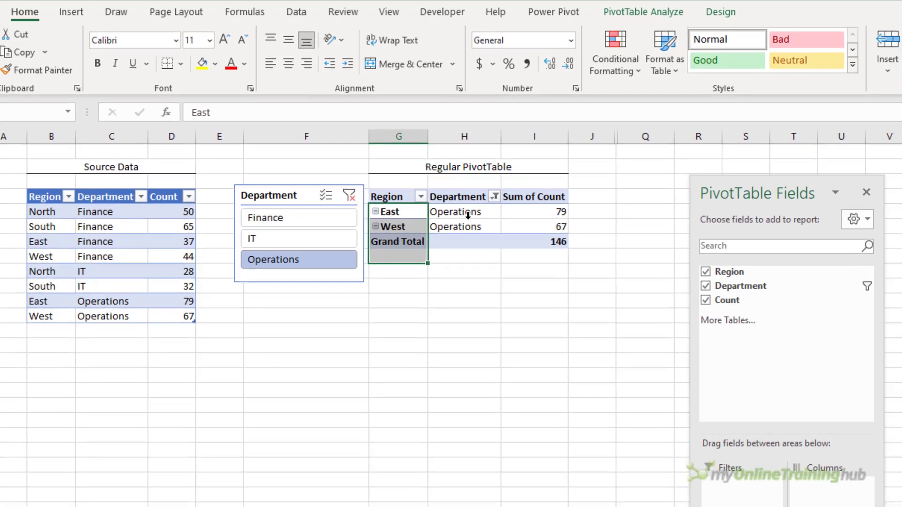
Step: Insert a clustered column PivotChart below the slicer and filter table and chart to Finance
{"action": "left_click", "coordinate": [514, 218]}
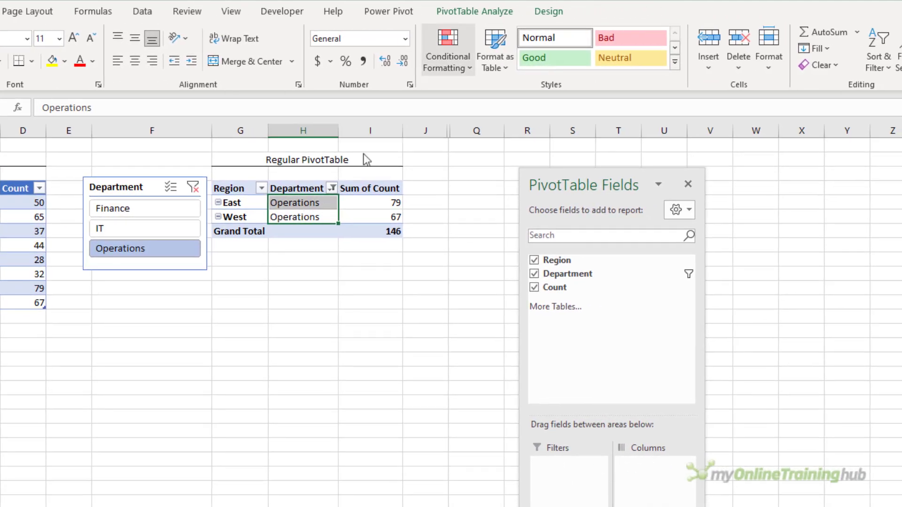
{"action": "left_click", "coordinate": [502, 18]}
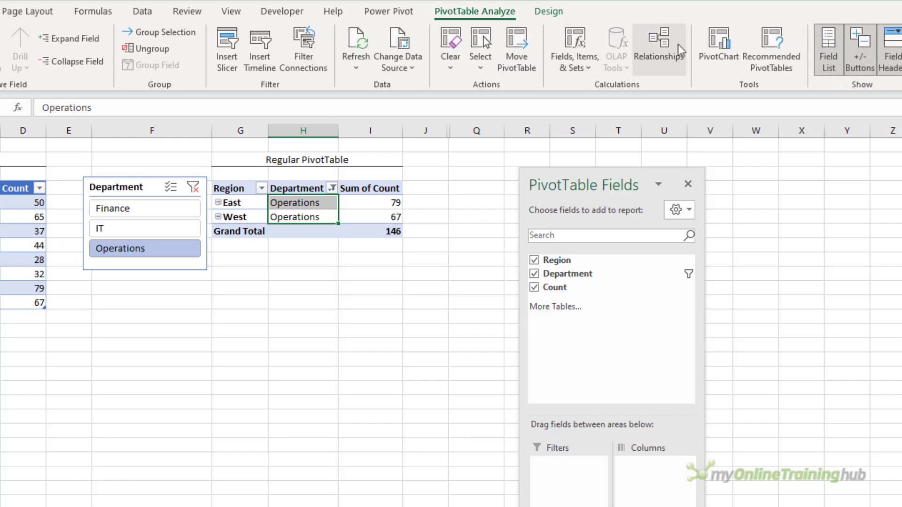
{"action": "left_click", "coordinate": [717, 47]}
{"action": "key", "text": "Return"}
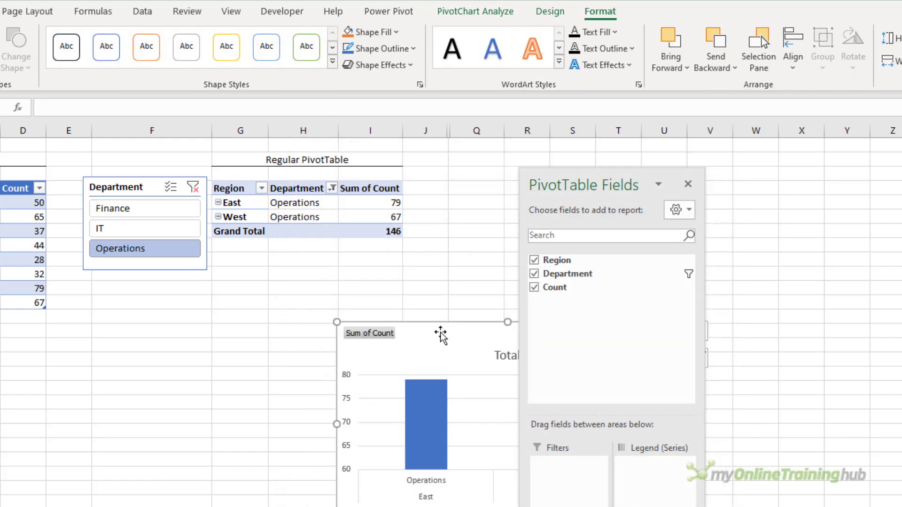
{"action": "left_click_drag", "start_coordinate": [441, 334], "coordinate": [195, 305]}
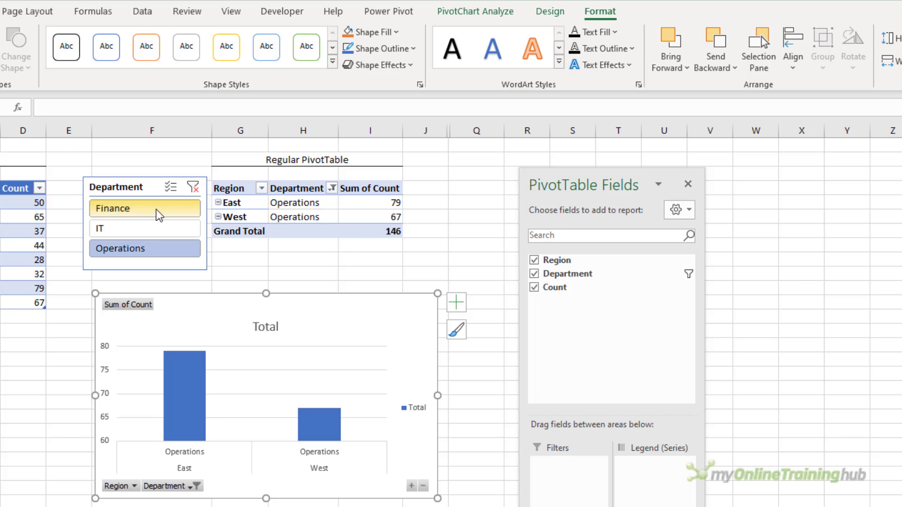
{"action": "left_click", "coordinate": [156, 210]}
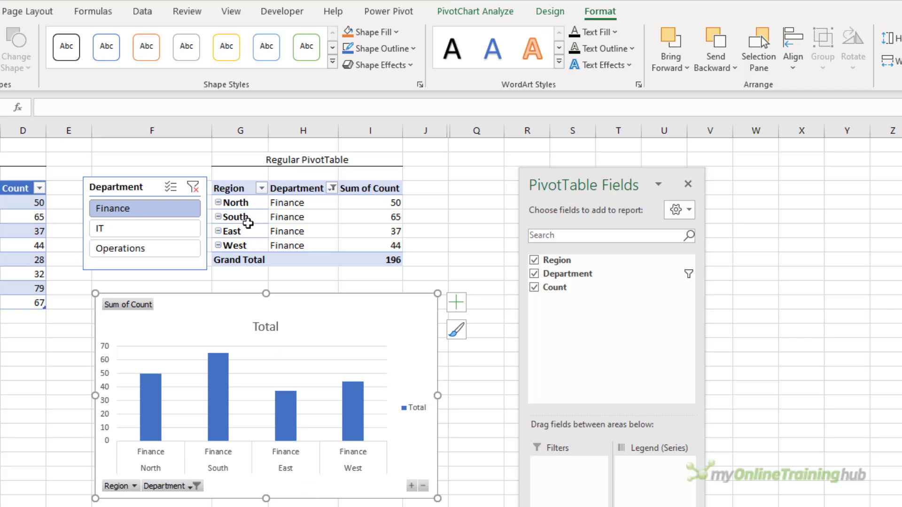
Step: Enable Show items with no data for Region, then check the IT and Operations filters
{"action": "right_click", "coordinate": [245, 217]}
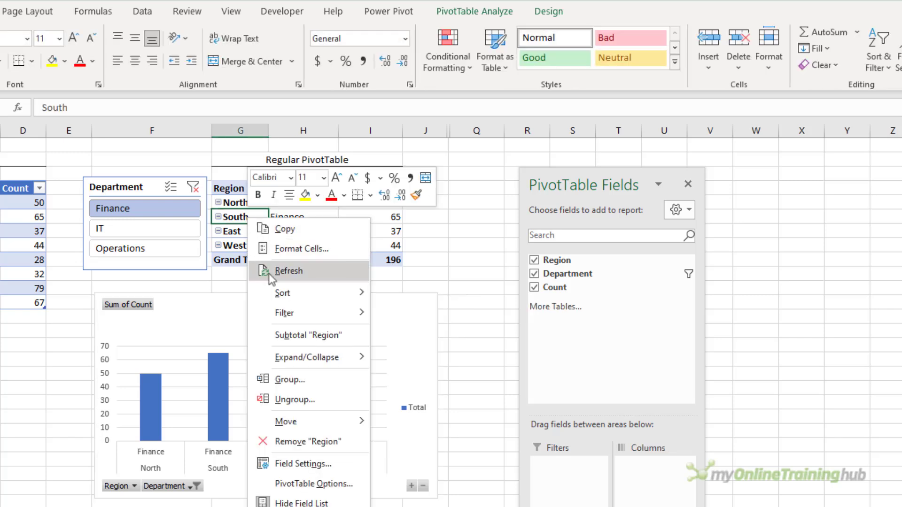
{"action": "left_click", "coordinate": [346, 468]}
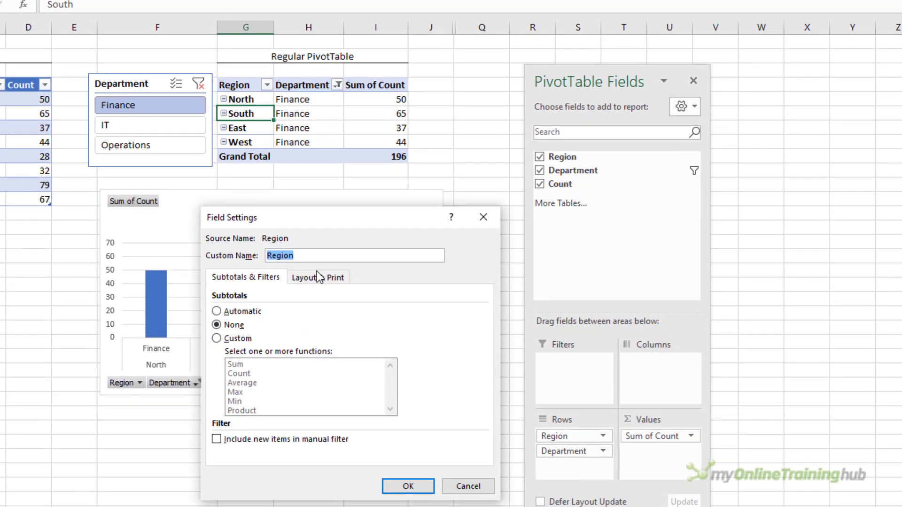
{"action": "left_click", "coordinate": [310, 374]}
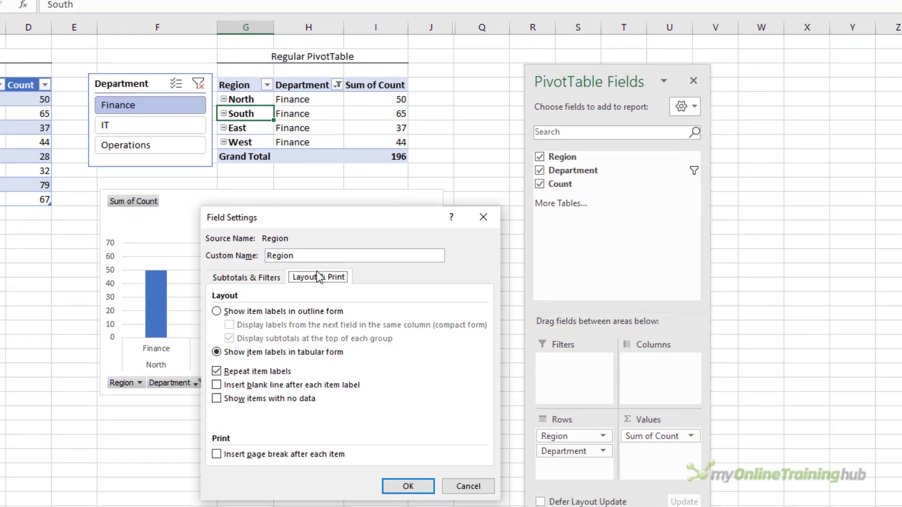
{"action": "left_click", "coordinate": [216, 399]}
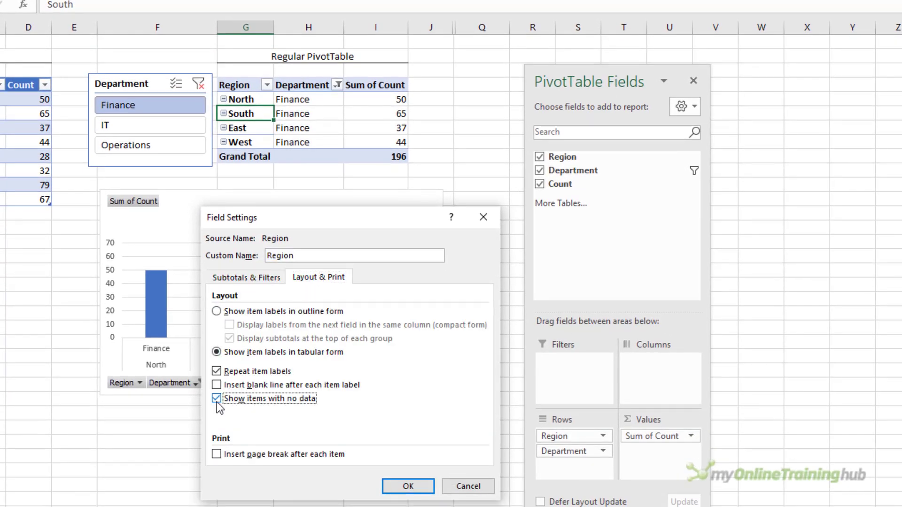
{"action": "left_click", "coordinate": [403, 486]}
{"action": "left_click", "coordinate": [149, 128]}
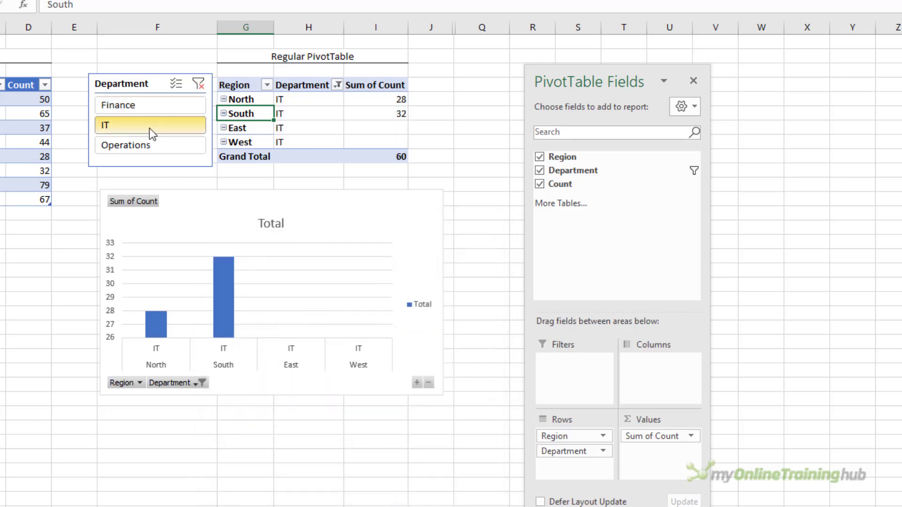
{"action": "left_click", "coordinate": [157, 145]}
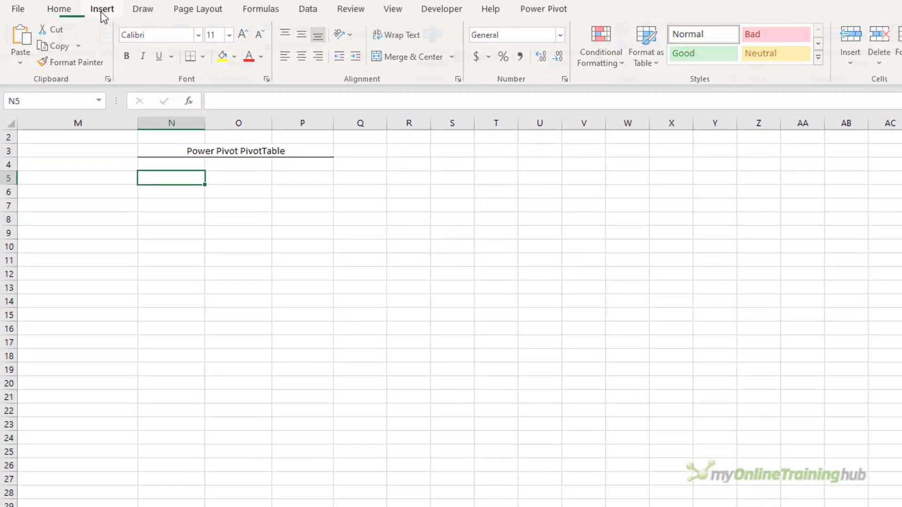
Step: Create a new PivotTable from the Data Model at cell N5
{"action": "left_click", "coordinate": [102, 19]}
{"action": "left_click", "coordinate": [27, 60]}
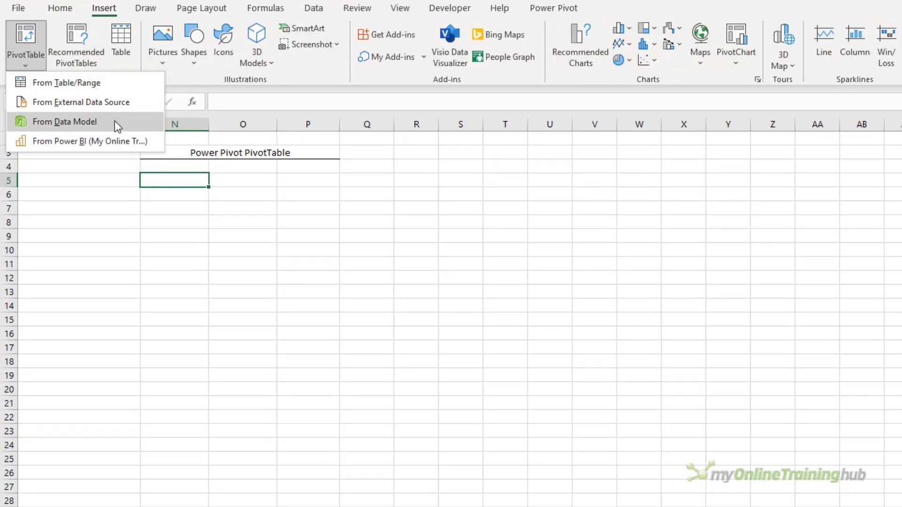
{"action": "left_click", "coordinate": [114, 120]}
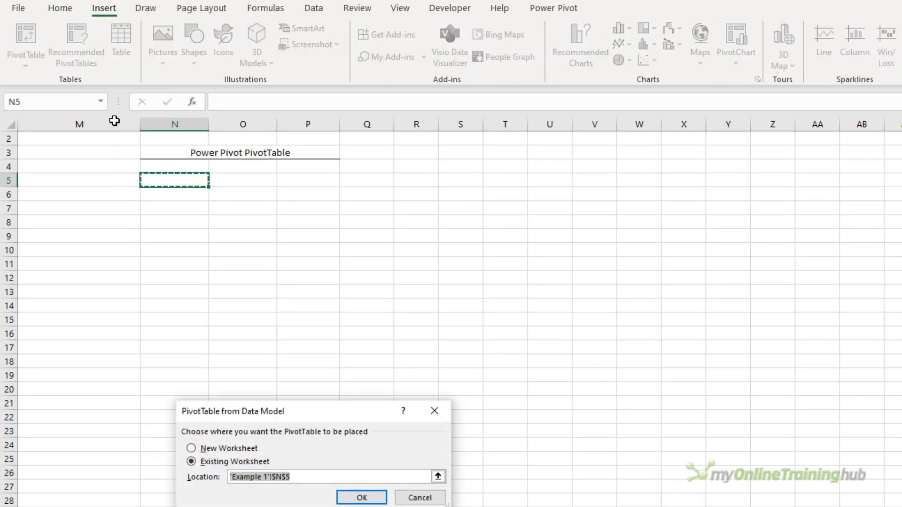
{"action": "left_click", "coordinate": [350, 499]}
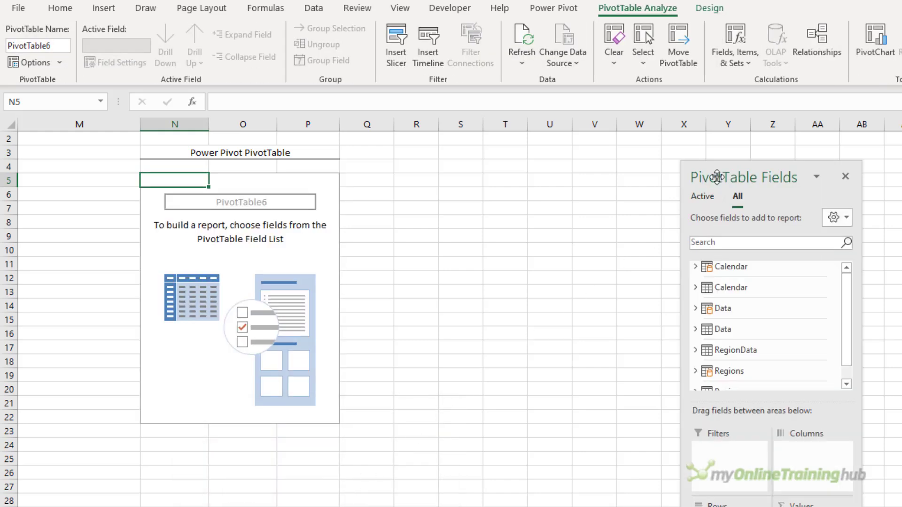
Step: Add RegionData's Region and Department as rows and sum Count as values
{"action": "left_click_drag", "start_coordinate": [718, 169], "coordinate": [461, 161]}
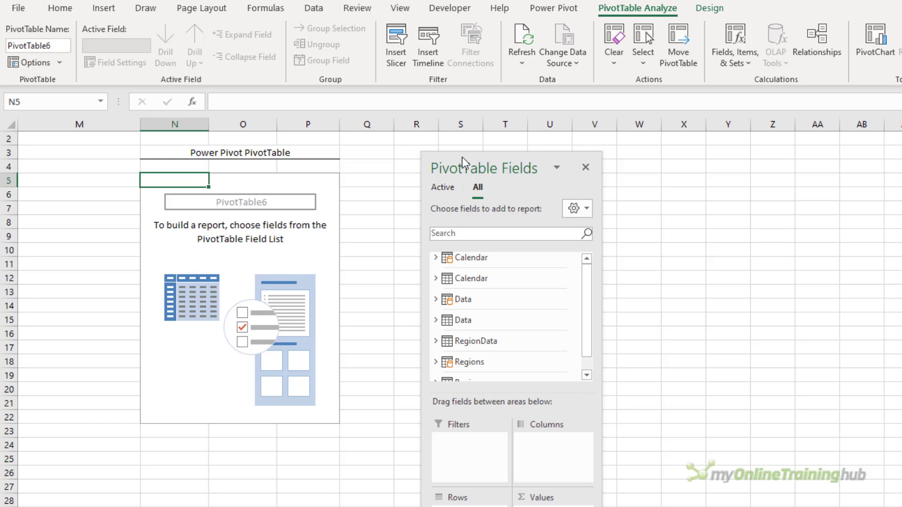
{"action": "left_click", "coordinate": [435, 342]}
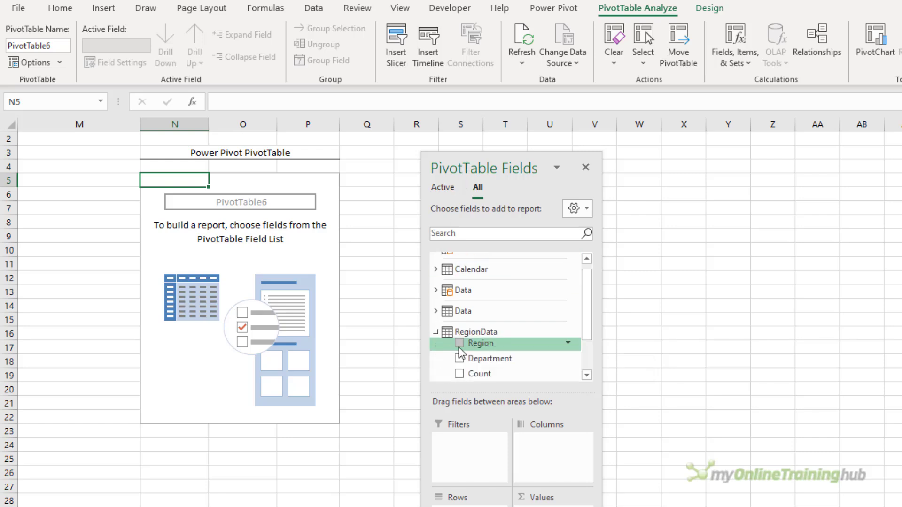
{"action": "left_click", "coordinate": [459, 343]}
{"action": "left_click", "coordinate": [460, 358]}
{"action": "left_click", "coordinate": [459, 374]}
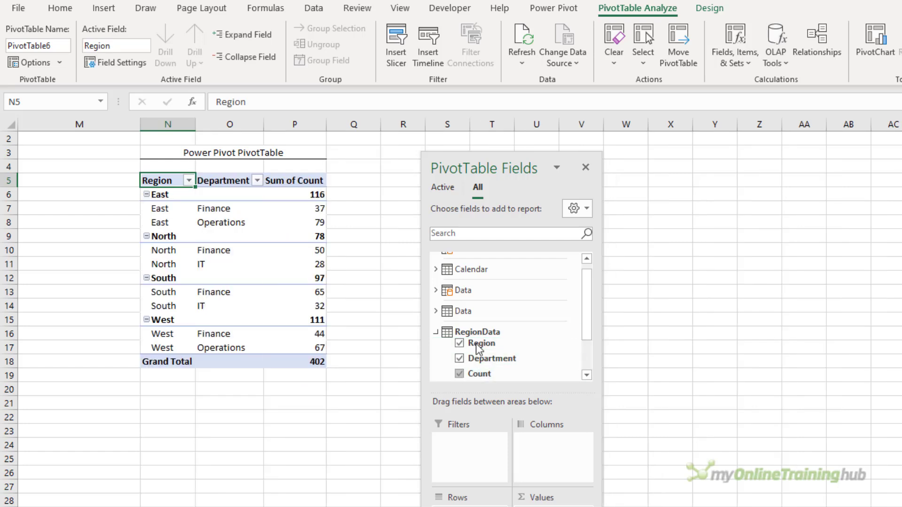
Step: Turn off subtotals and lay the Power Pivot PivotTable out in tabular form
{"action": "left_click", "coordinate": [707, 8]}
{"action": "left_click", "coordinate": [33, 66]}
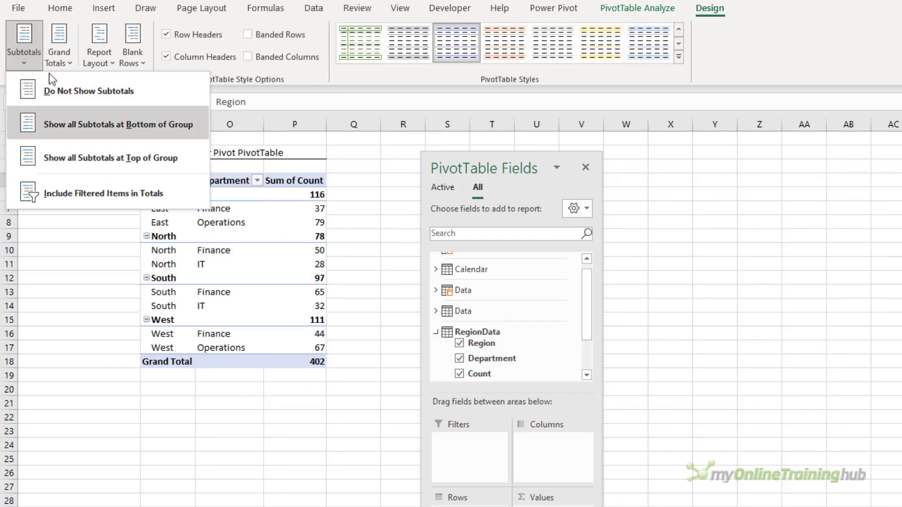
{"action": "left_click", "coordinate": [108, 97]}
{"action": "left_click", "coordinate": [99, 56]}
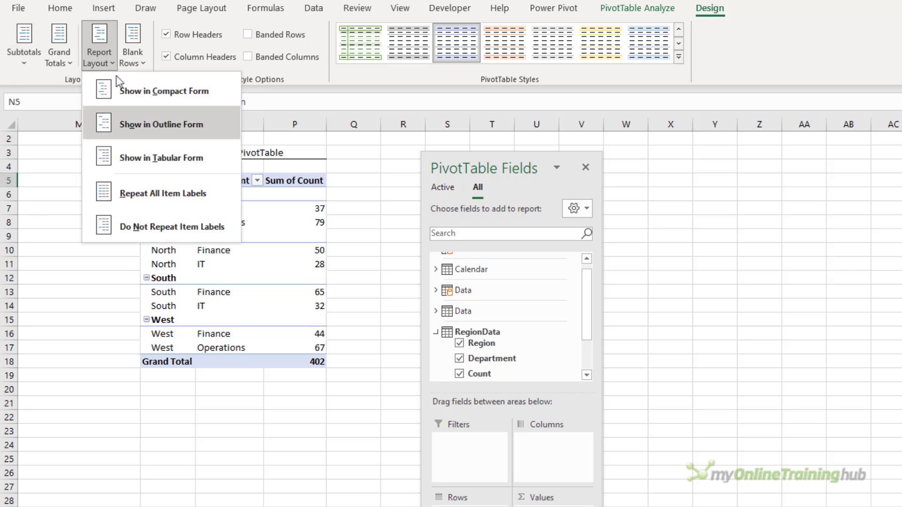
{"action": "left_click", "coordinate": [211, 154]}
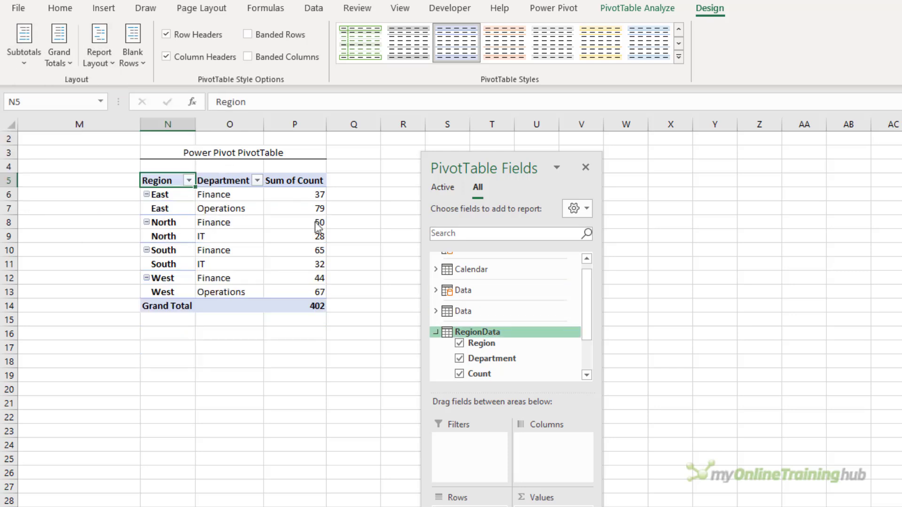
Step: Add a Department slicer and move it over column M
{"action": "right_click", "coordinate": [522, 358]}
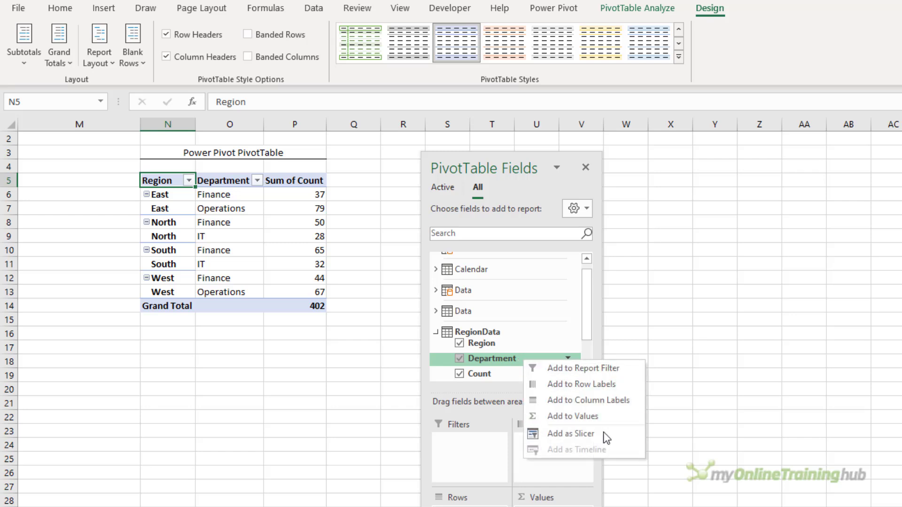
{"action": "left_click", "coordinate": [606, 438]}
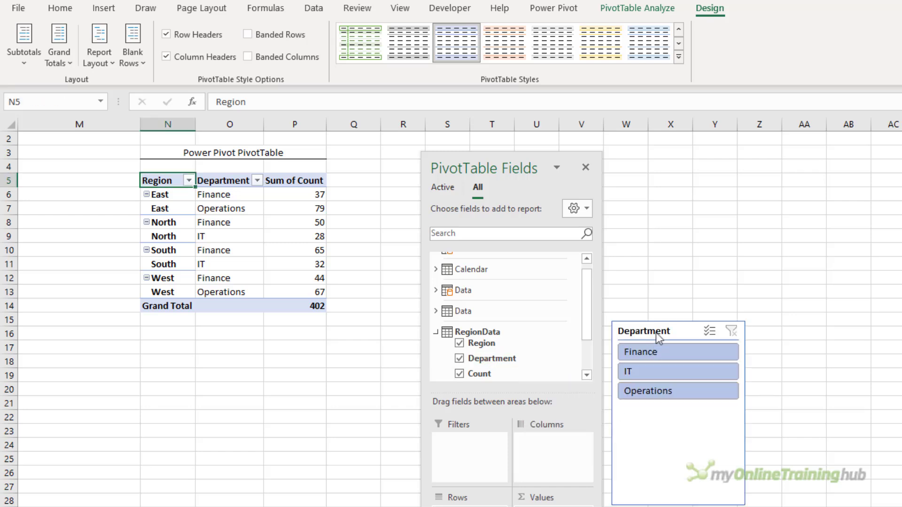
{"action": "left_click_drag", "start_coordinate": [656, 328], "coordinate": [71, 183]}
Step: Shrink the Department slicer, then filter through IT, Operations and finally Finance
{"action": "left_click_drag", "start_coordinate": [158, 360], "coordinate": [124, 269]}
{"action": "left_click_drag", "start_coordinate": [122, 224], "coordinate": [129, 224]}
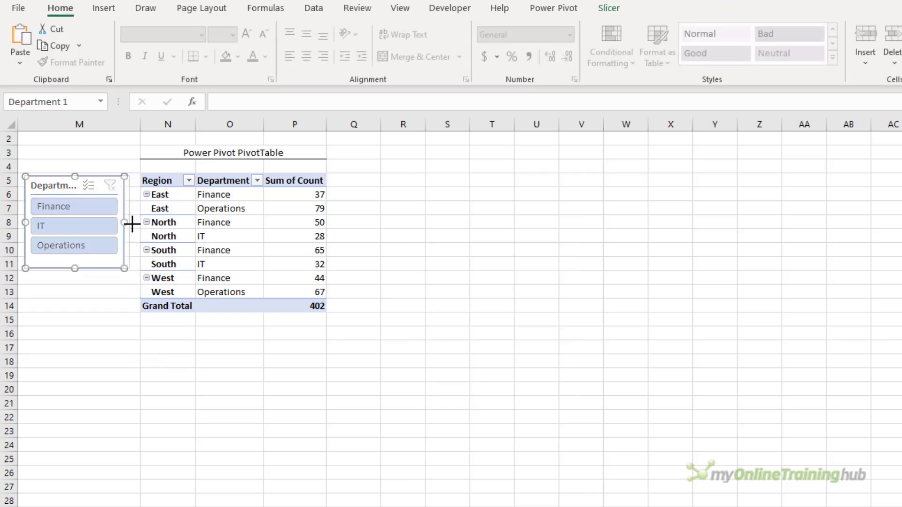
{"action": "left_click", "coordinate": [104, 226]}
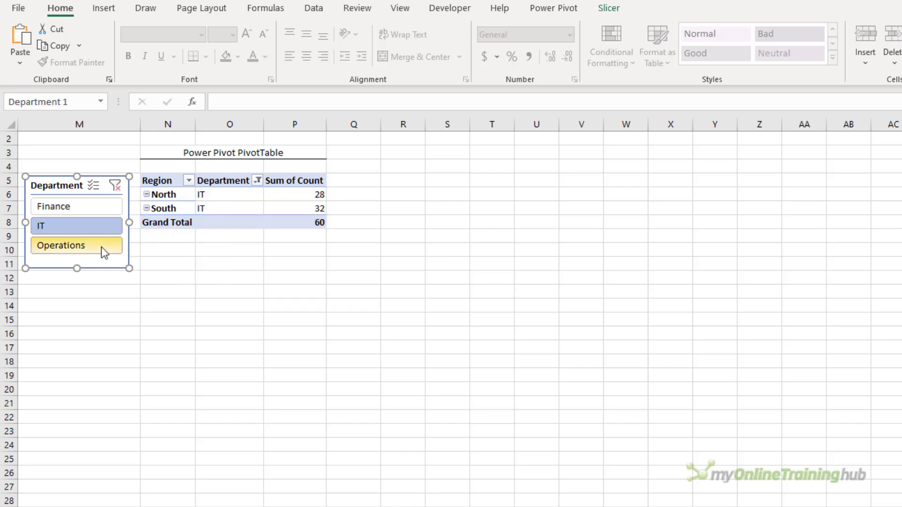
{"action": "left_click", "coordinate": [104, 252]}
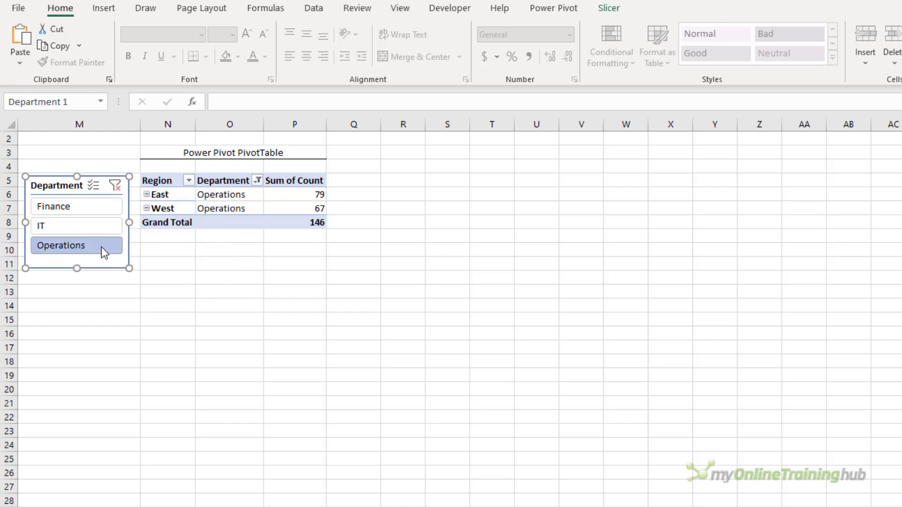
{"action": "left_click", "coordinate": [100, 207]}
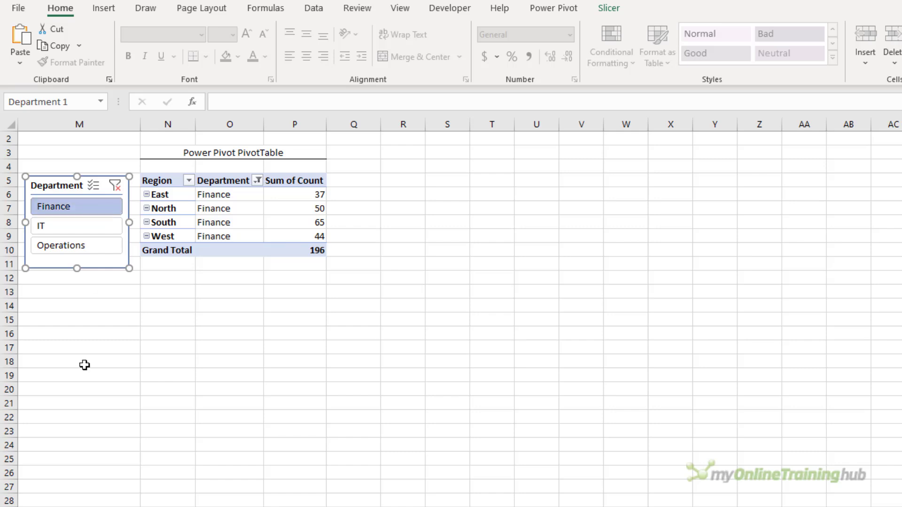
Step: Select the Dim Table's Regions list K6:K9 and bring up the Power Pivot ribbon
{"action": "left_click_drag", "start_coordinate": [169, 194], "coordinate": [175, 237]}
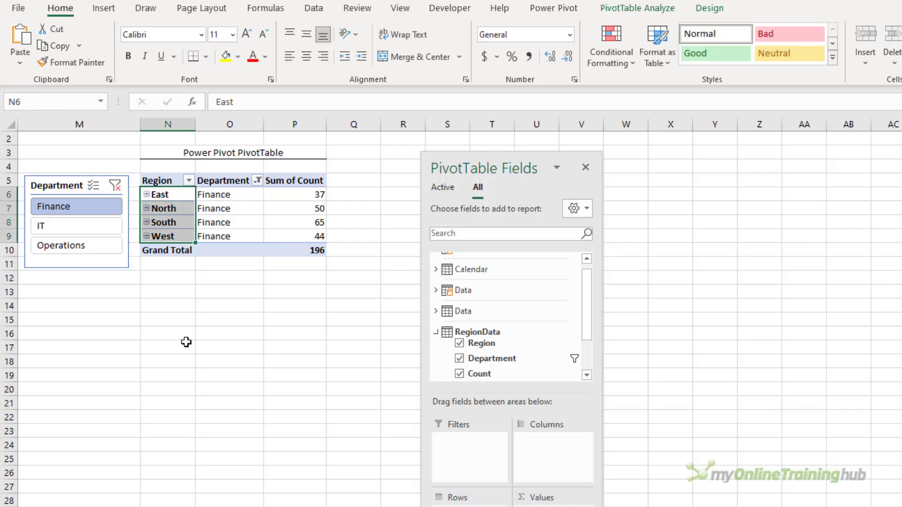
{"action": "scroll", "coordinate": [329, 428], "scroll_direction": "left", "scroll_amount": 3}
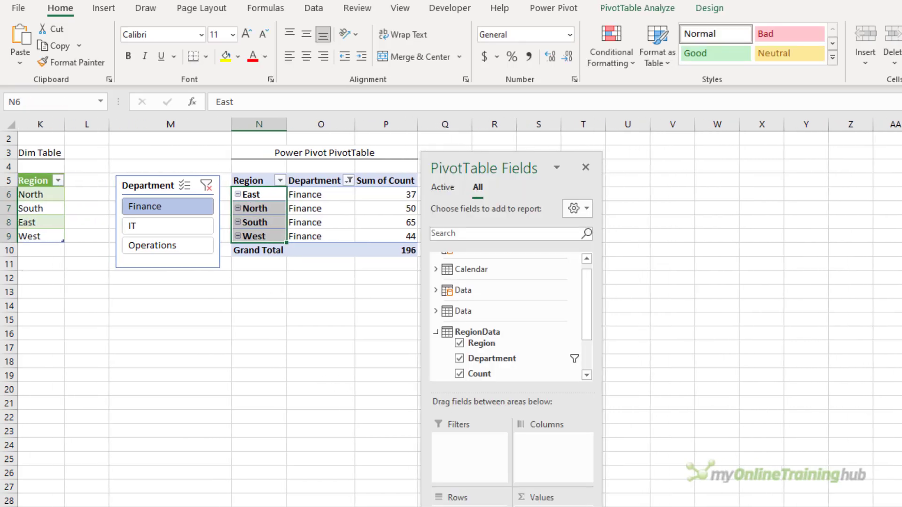
{"action": "left_click_drag", "start_coordinate": [47, 195], "coordinate": [45, 236]}
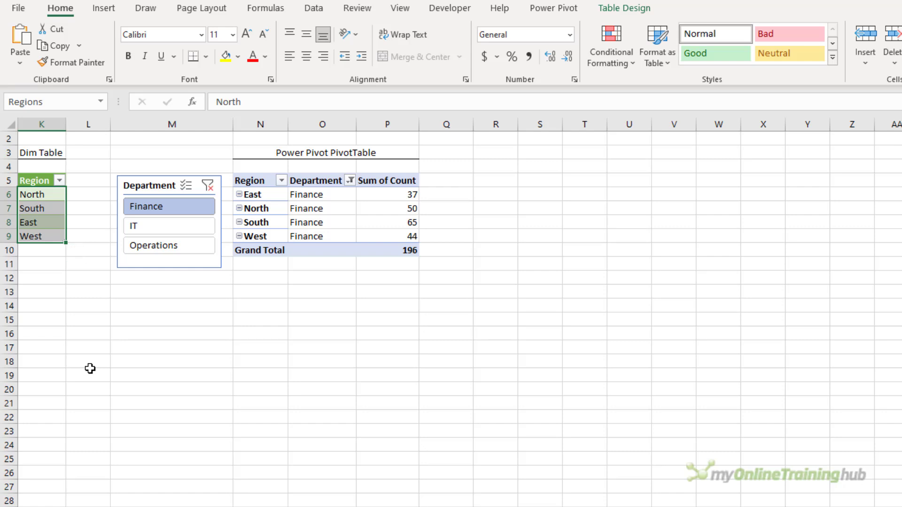
{"action": "key", "text": "ctrl+Right"}
{"action": "key", "text": "Right"}
{"action": "key", "text": "shift+Down"}
{"action": "key", "text": "shift+Down"}
{"action": "key", "text": "shift+Down"}
{"action": "key", "text": "shift+Down"}
{"action": "key", "text": "shift+Right"}
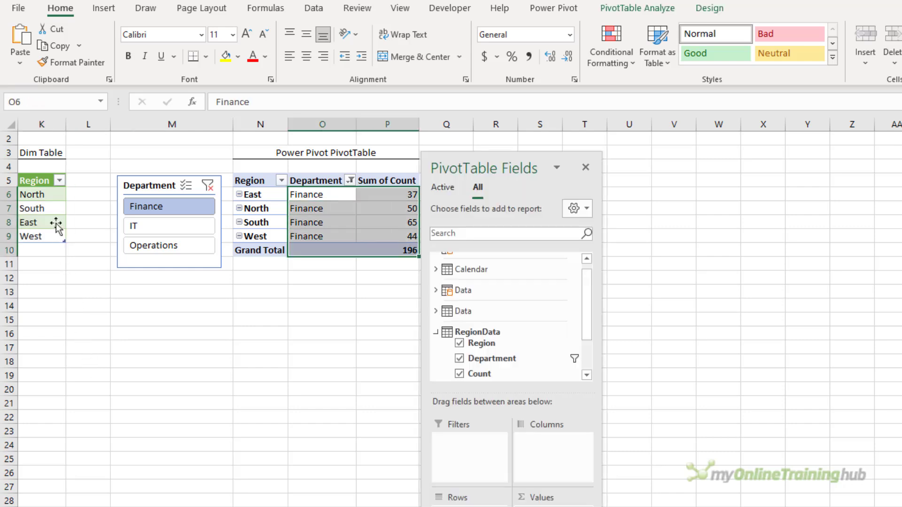
{"action": "left_click_drag", "start_coordinate": [49, 192], "coordinate": [43, 234]}
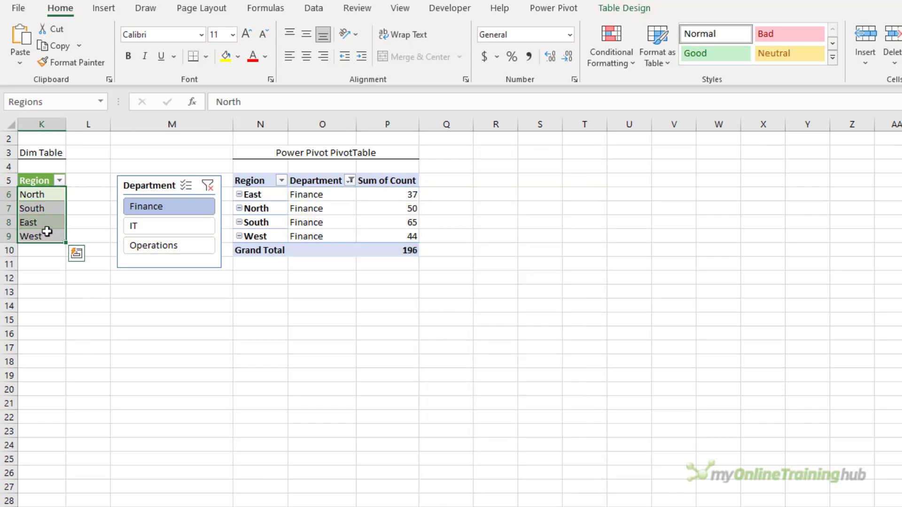
{"action": "left_click", "coordinate": [536, 9]}
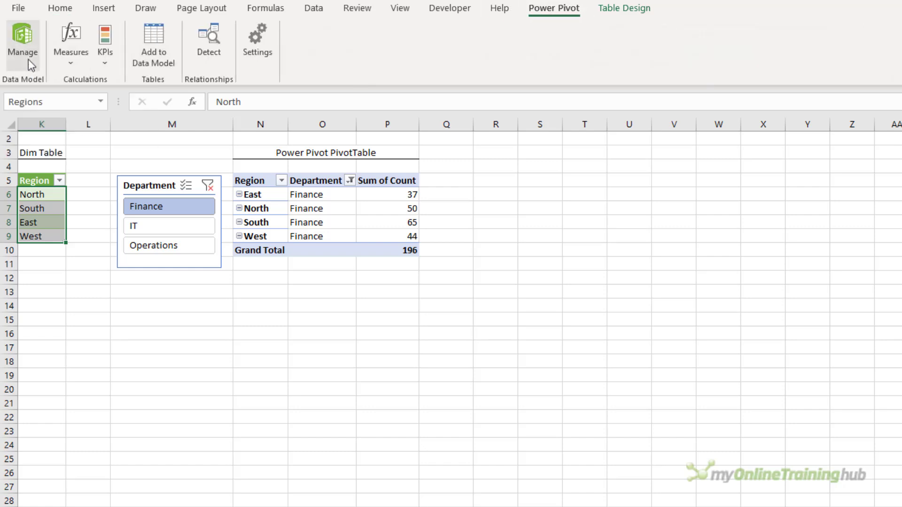
Step: In Power Pivot's Diagram View, drag RegionData's Region onto the Regions table's Region column
{"action": "left_click", "coordinate": [26, 58]}
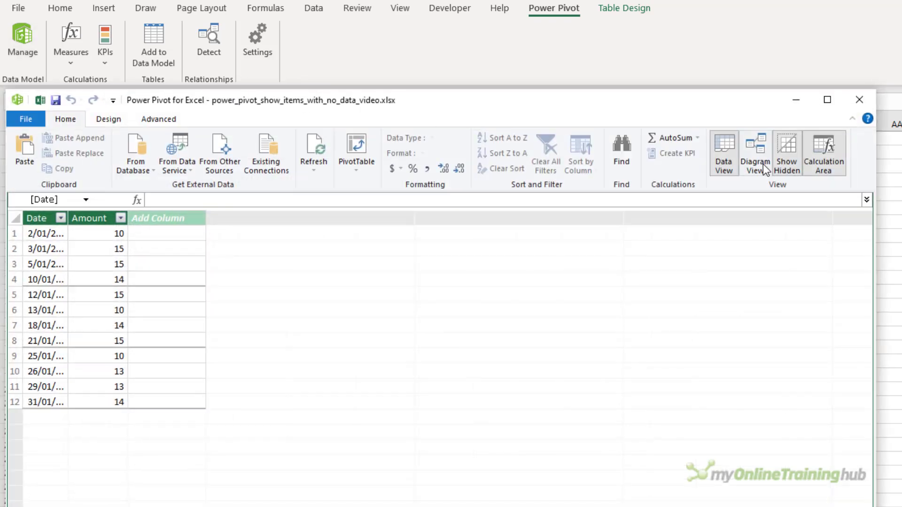
{"action": "left_click", "coordinate": [765, 170]}
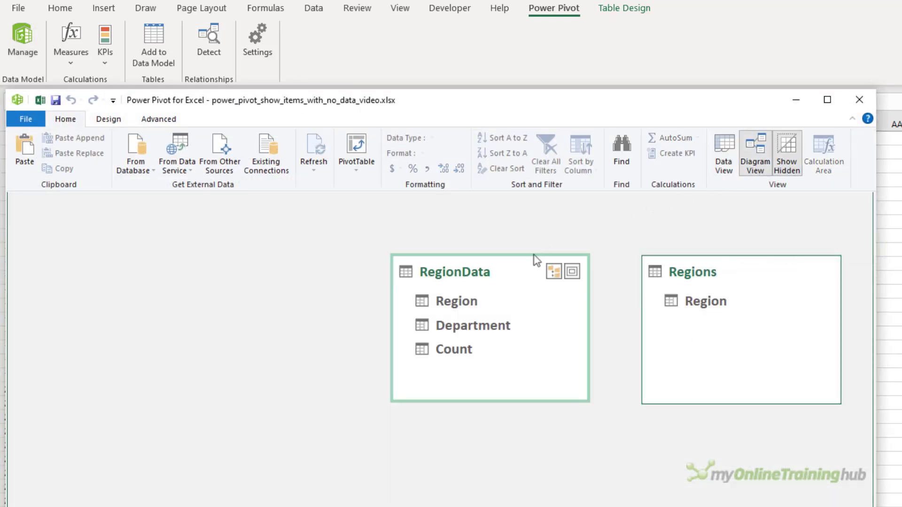
{"action": "left_click_drag", "start_coordinate": [515, 264], "coordinate": [496, 269]}
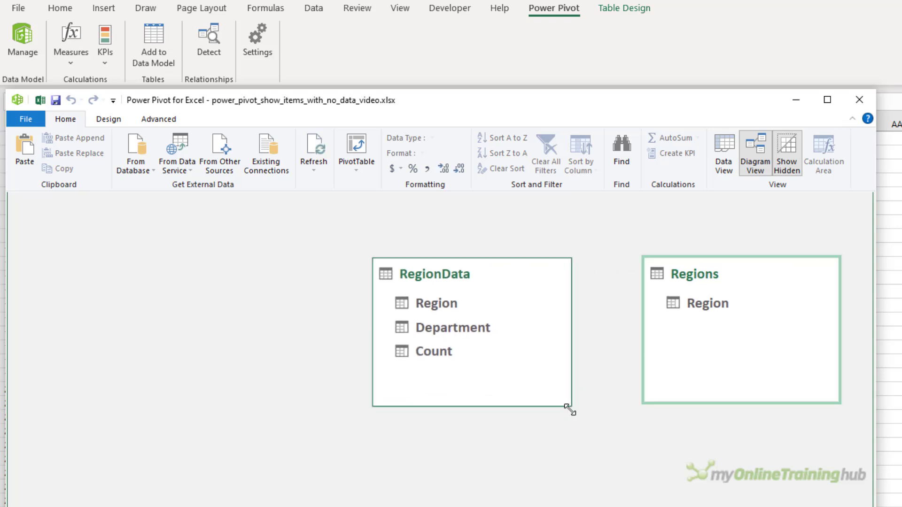
{"action": "left_click", "coordinate": [428, 305]}
{"action": "left_click_drag", "start_coordinate": [428, 312], "coordinate": [671, 310]}
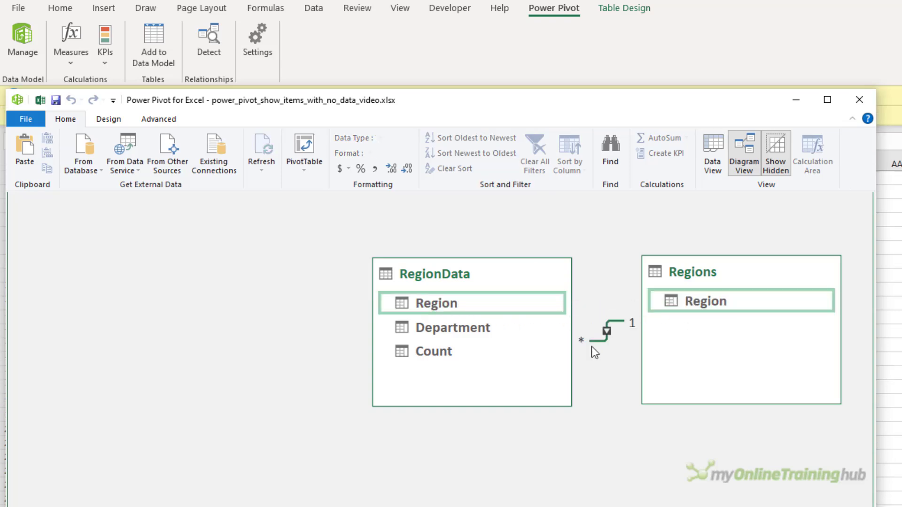
Step: Back in Excel, replace RegionData's Region in the PivotTable with the Regions table's Region
{"action": "left_click", "coordinate": [858, 106]}
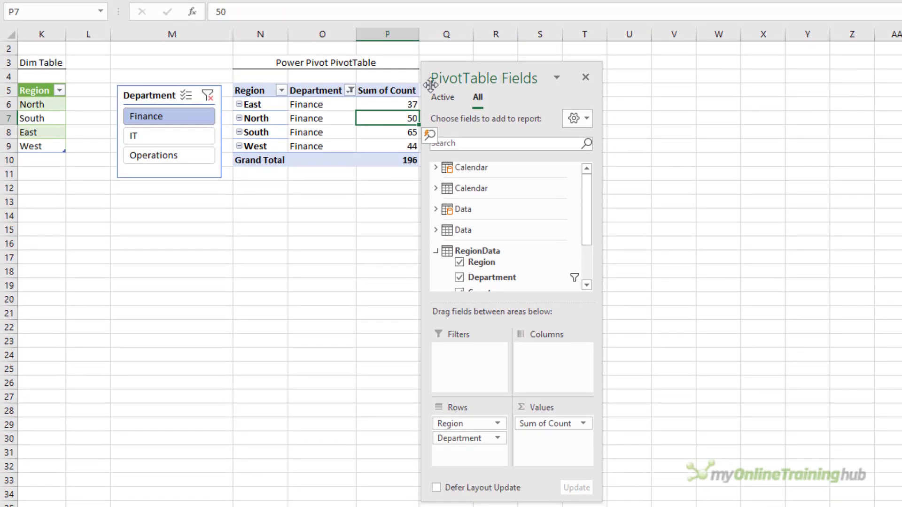
{"action": "left_click_drag", "start_coordinate": [459, 79], "coordinate": [485, 76]}
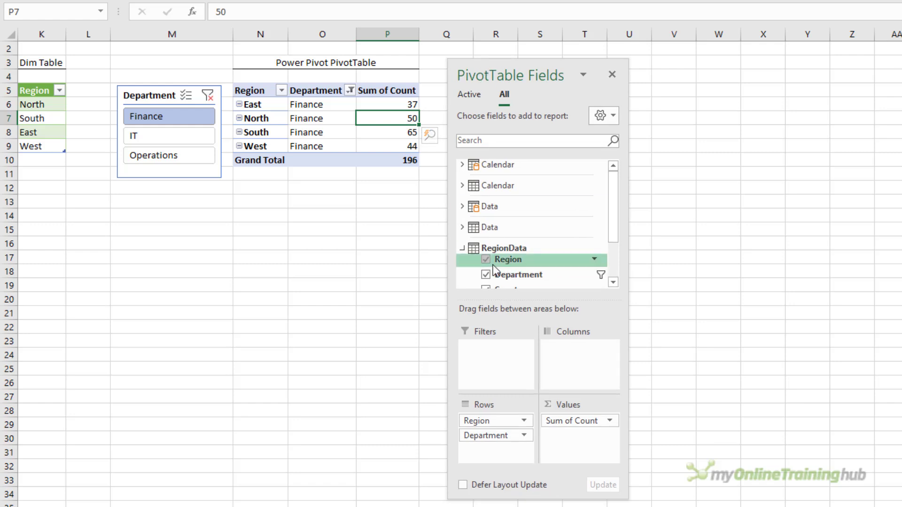
{"action": "scroll", "coordinate": [493, 269], "scroll_direction": "down", "scroll_amount": 1}
{"action": "left_click", "coordinate": [487, 199]}
{"action": "left_click", "coordinate": [463, 254]}
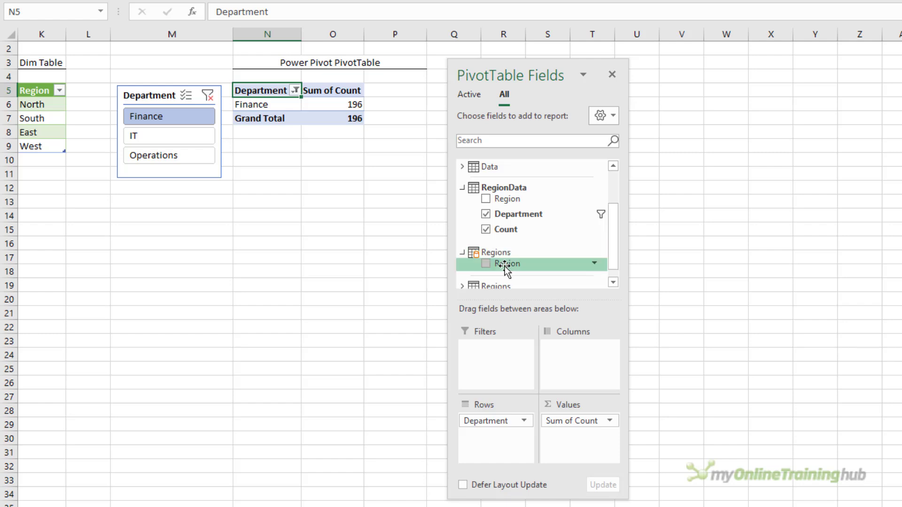
{"action": "left_click_drag", "start_coordinate": [508, 264], "coordinate": [497, 420]}
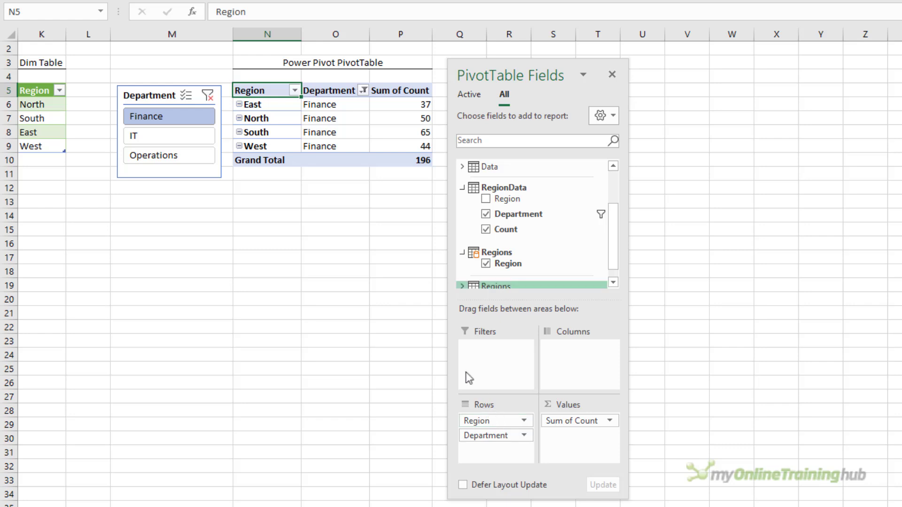
Step: Turn on Show items with no data on rows in the PivotTable's Display options
{"action": "right_click", "coordinate": [291, 105]}
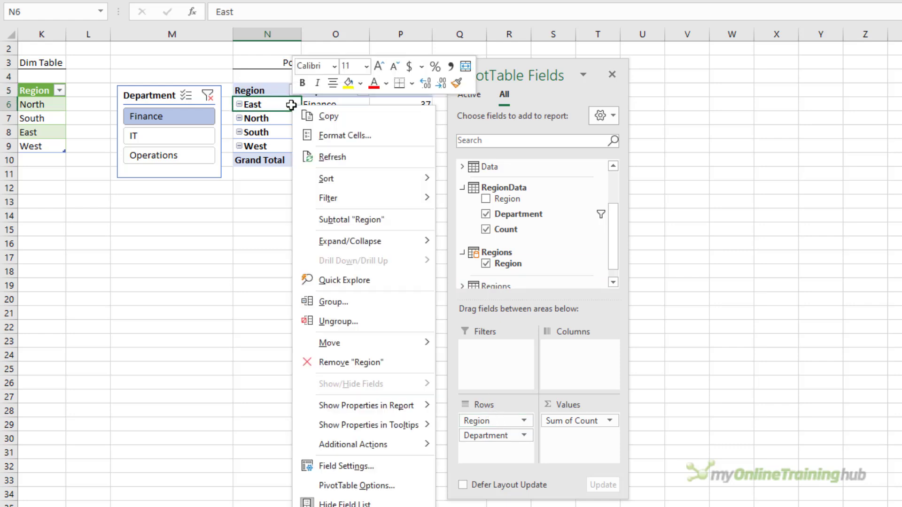
{"action": "left_click", "coordinate": [379, 487]}
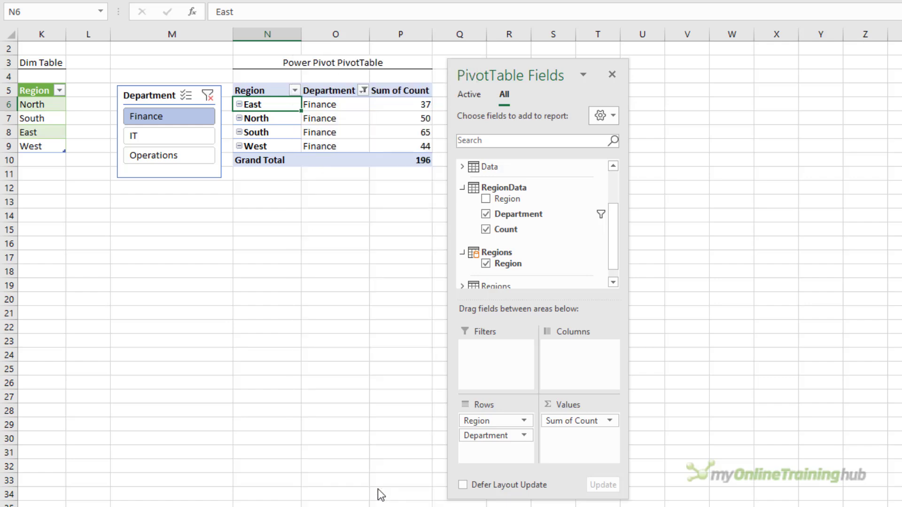
{"action": "left_click", "coordinate": [378, 242]}
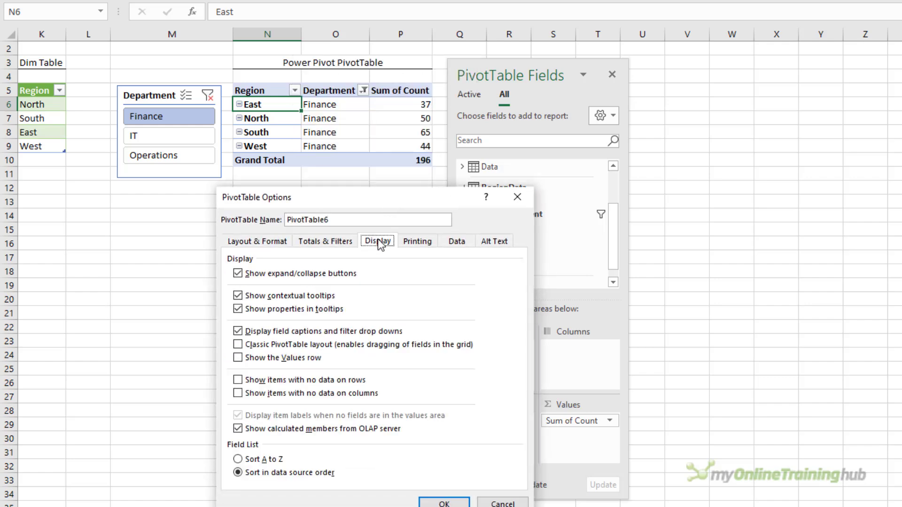
{"action": "left_click", "coordinate": [238, 380]}
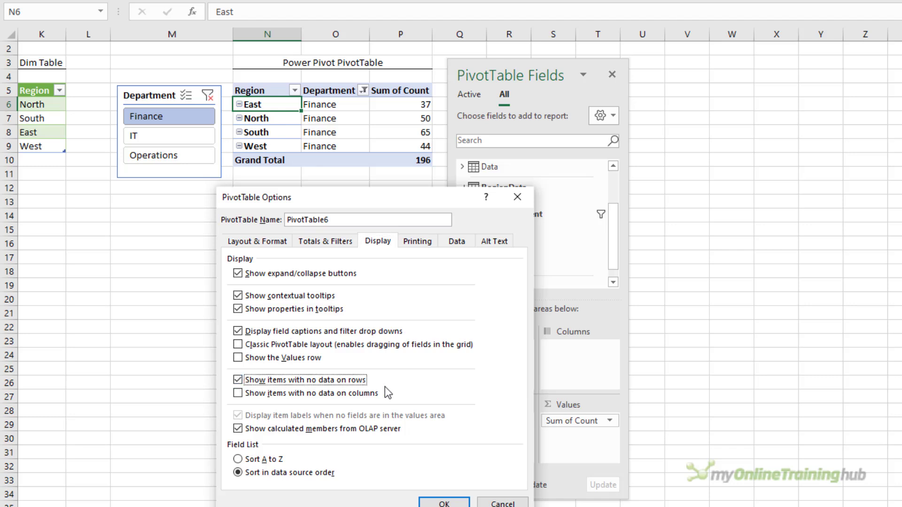
{"action": "left_click", "coordinate": [426, 504]}
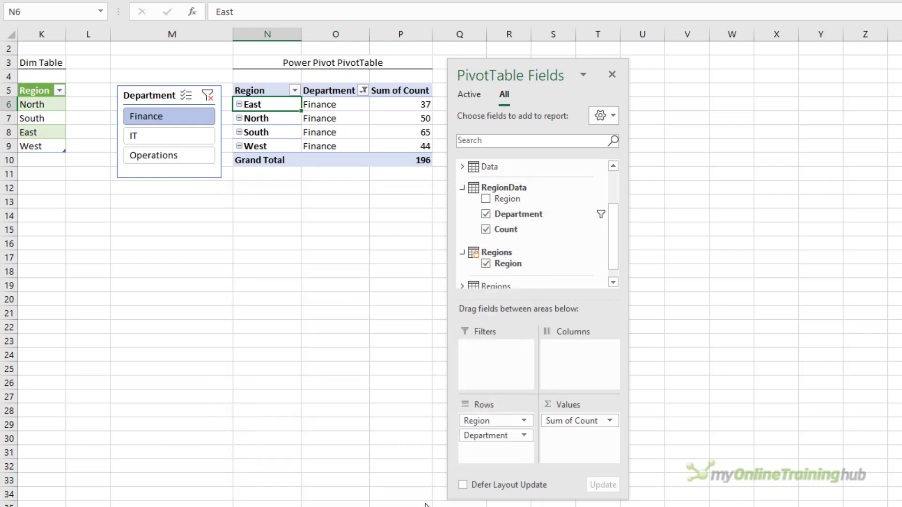
Step: Use the department slicer to filter to Operations, showing all four regions totalling 146
{"action": "left_click", "coordinate": [162, 137]}
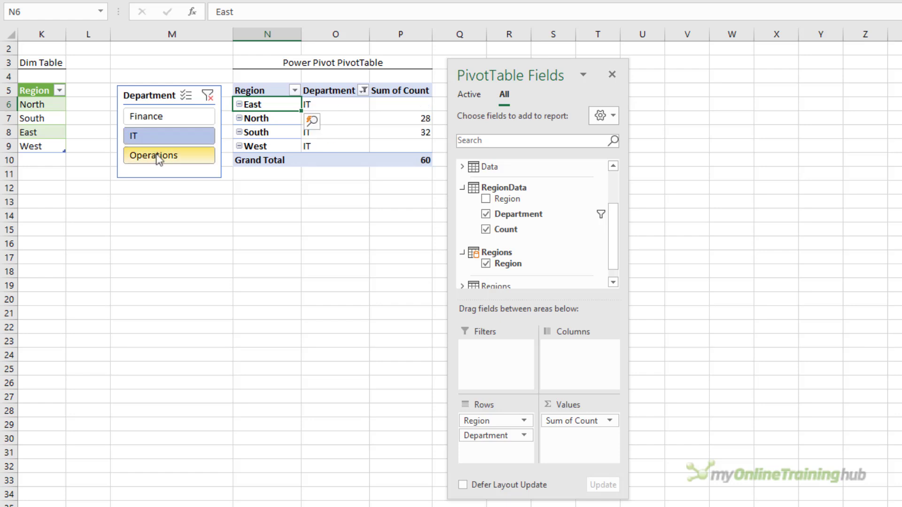
{"action": "left_click", "coordinate": [157, 160]}
{"action": "left_click", "coordinate": [169, 219]}
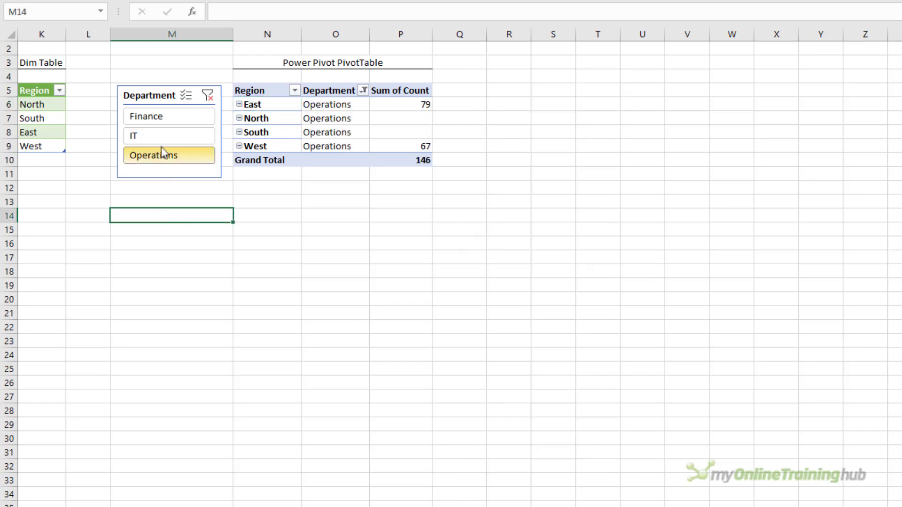
{"action": "left_click", "coordinate": [158, 121]}
{"action": "left_click", "coordinate": [157, 135]}
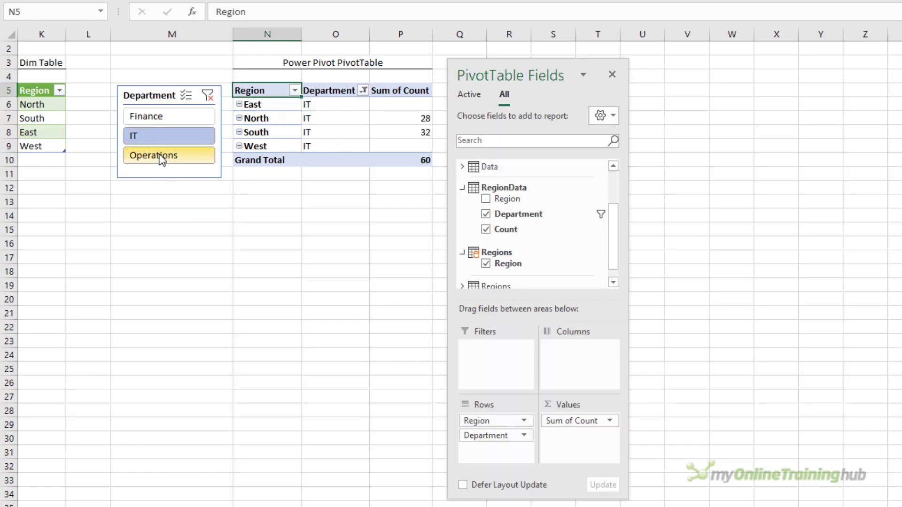
{"action": "left_click", "coordinate": [160, 156]}
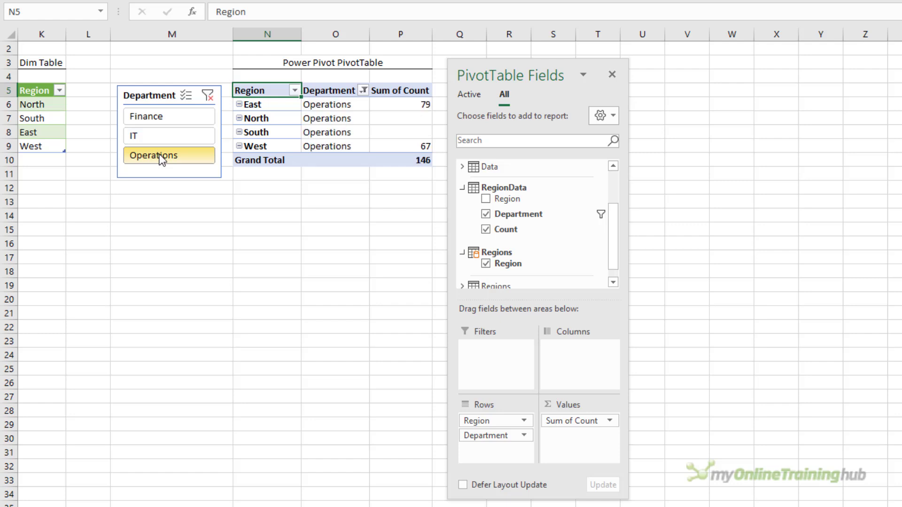
Step: Reopen PivotTable Options on Display, repositioning it to show Show items with no data still ticked
{"action": "right_click", "coordinate": [253, 105]}
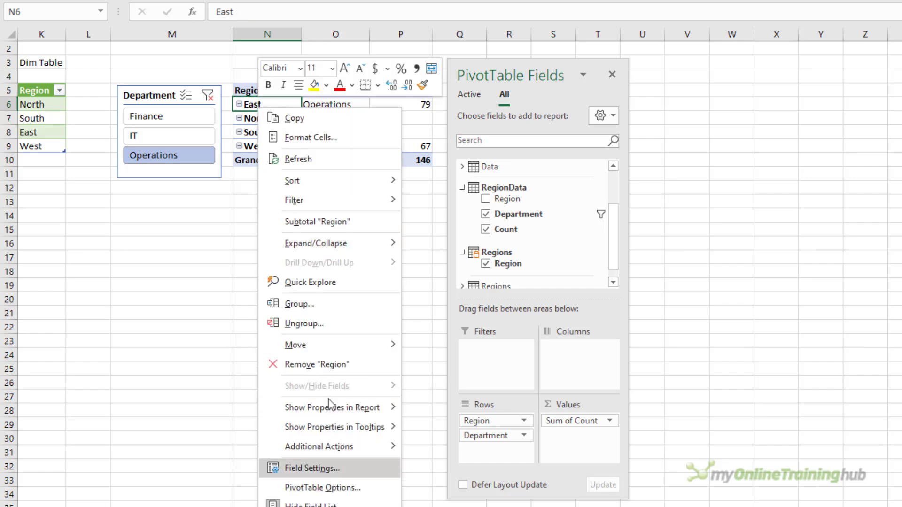
{"action": "left_click", "coordinate": [347, 488]}
{"action": "left_click", "coordinate": [363, 354]}
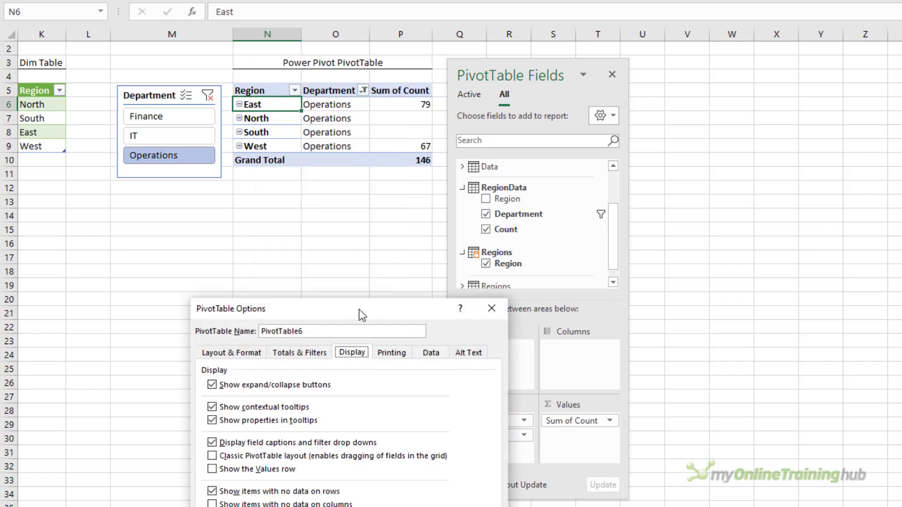
{"action": "left_click_drag", "start_coordinate": [362, 314], "coordinate": [358, 141]}
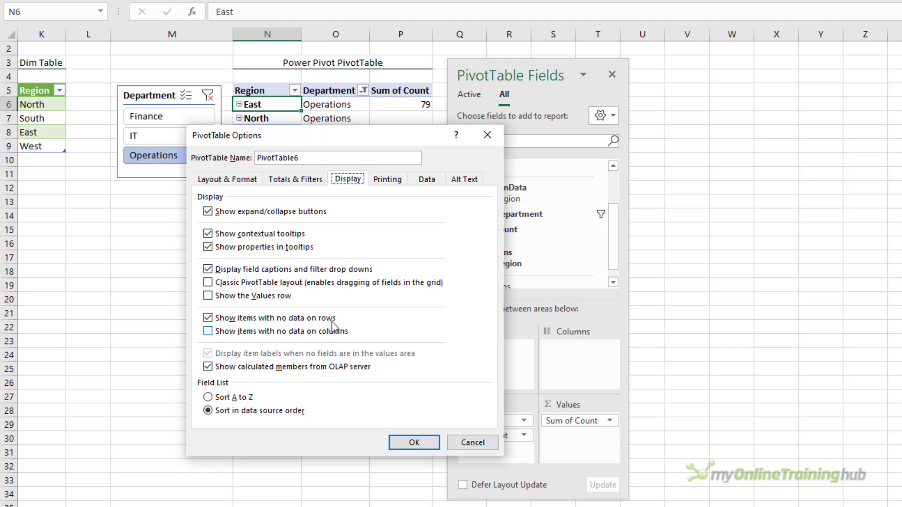
{"action": "left_click_drag", "start_coordinate": [382, 137], "coordinate": [312, 139]}
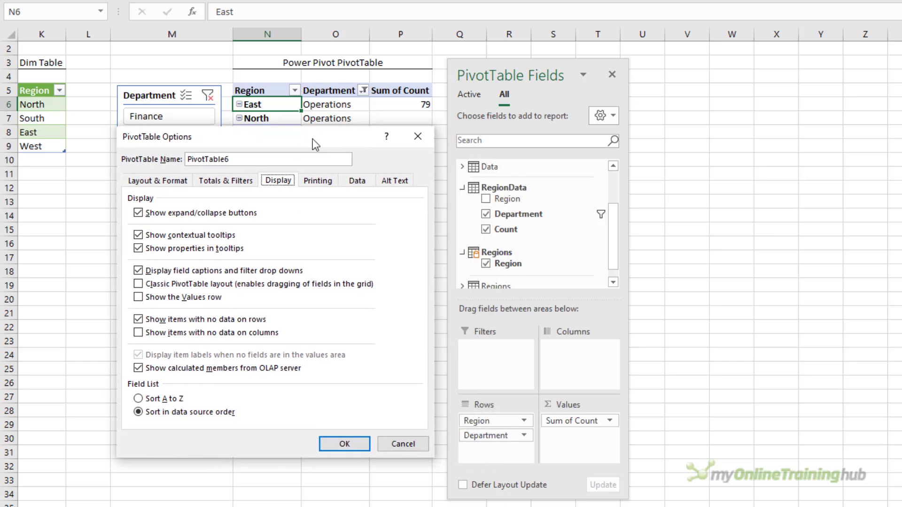
Step: Dismiss the options dialog and insert a PivotChart from the Data table at cell G5
{"action": "left_click", "coordinate": [389, 444]}
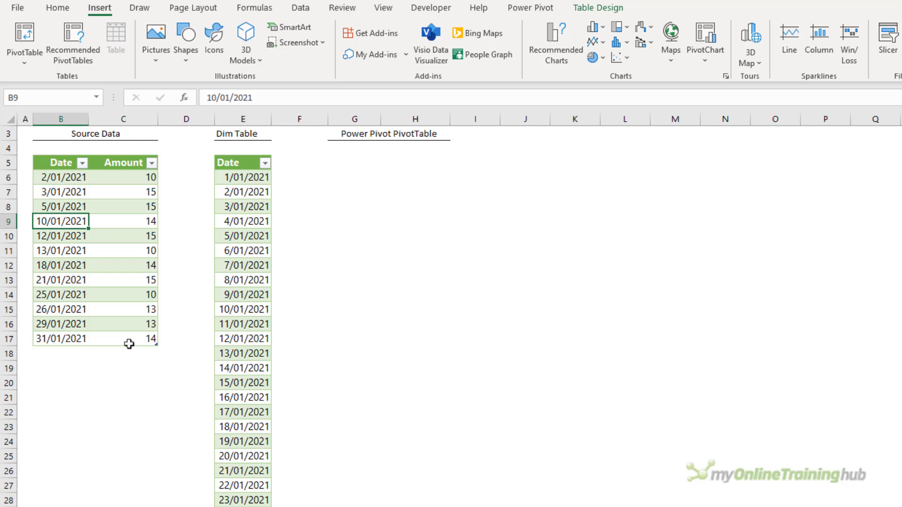
{"action": "left_click", "coordinate": [704, 54]}
{"action": "left_click", "coordinate": [704, 81]}
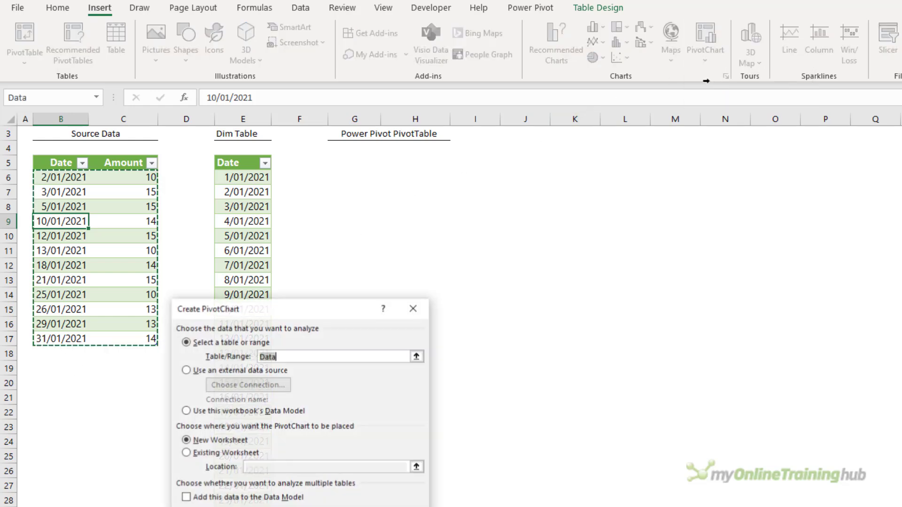
{"action": "left_click", "coordinate": [240, 453]}
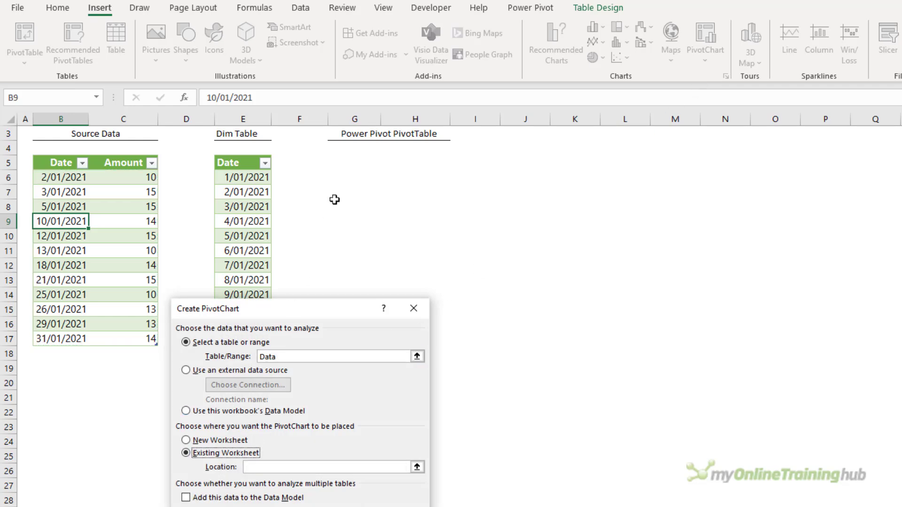
{"action": "left_click", "coordinate": [348, 163]}
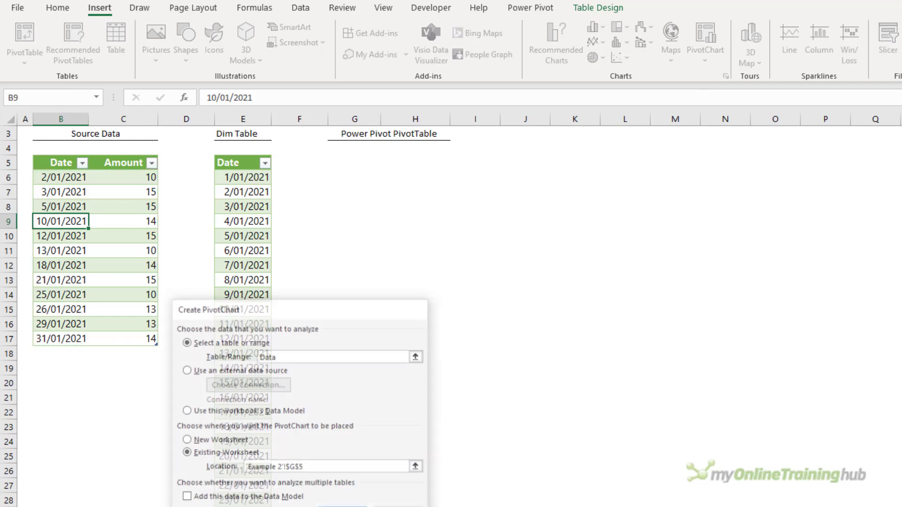
{"action": "key", "text": "Return"}
Step: Chart Sum of Amount by Date and place the chart over the PivotTable near G5
{"action": "left_click", "coordinate": [442, 228]}
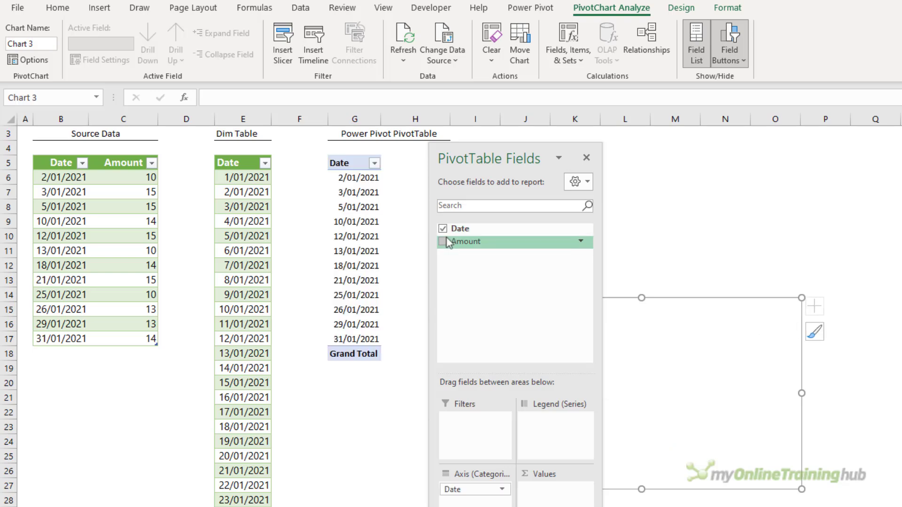
{"action": "left_click", "coordinate": [442, 242]}
{"action": "left_click_drag", "start_coordinate": [524, 160], "coordinate": [897, 174]}
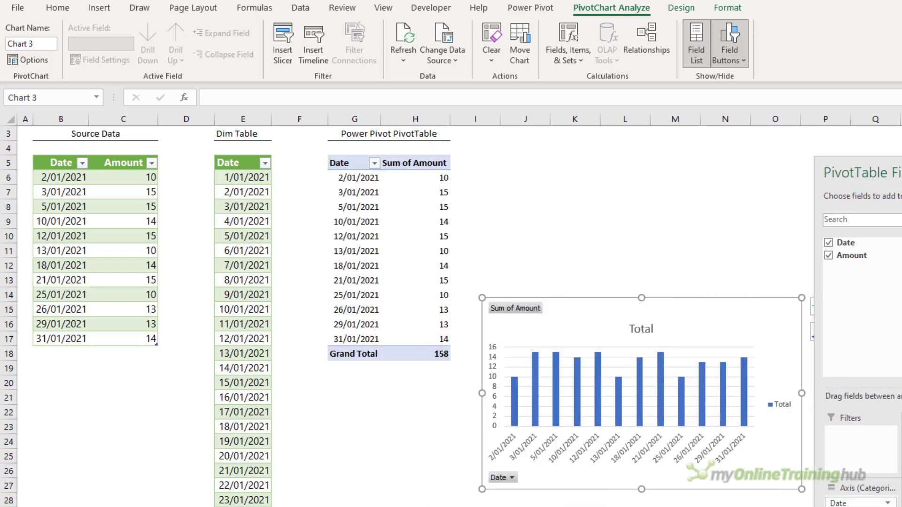
{"action": "left_click_drag", "start_coordinate": [608, 299], "coordinate": [427, 194]}
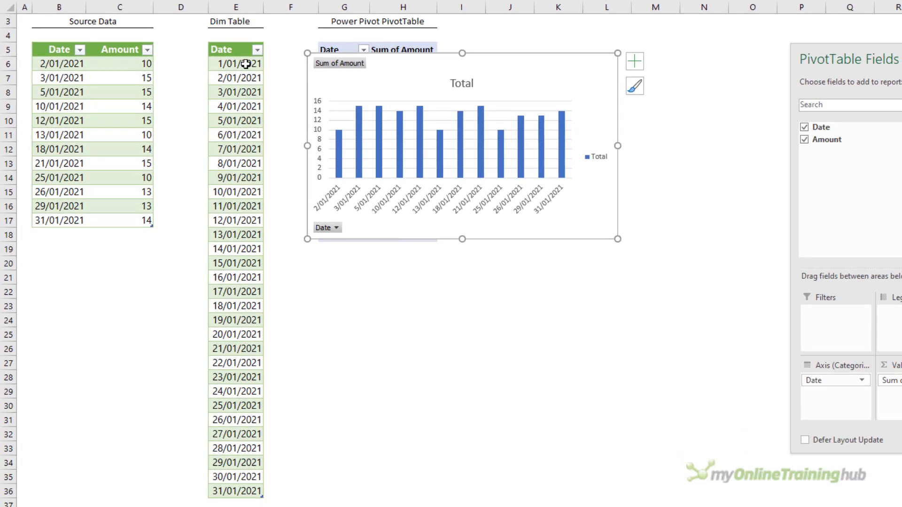
{"action": "left_click_drag", "start_coordinate": [245, 64], "coordinate": [245, 491]}
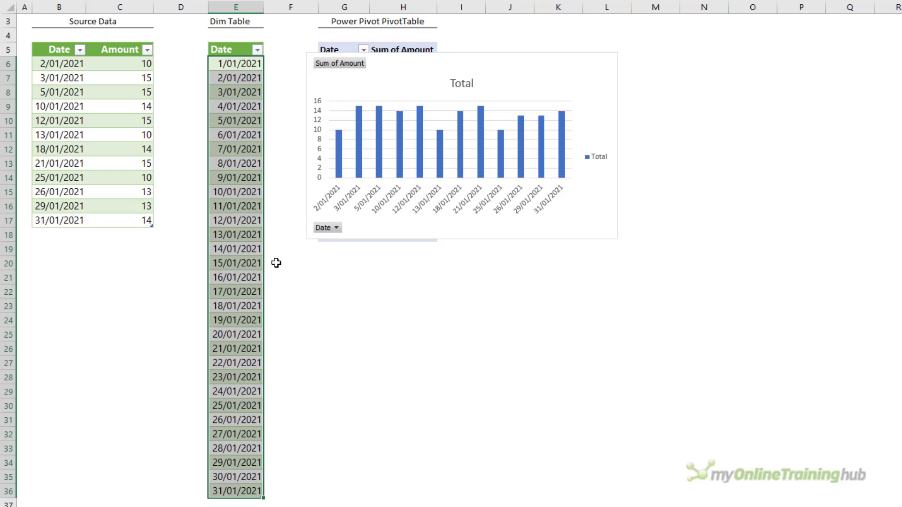
{"action": "left_click", "coordinate": [238, 106]}
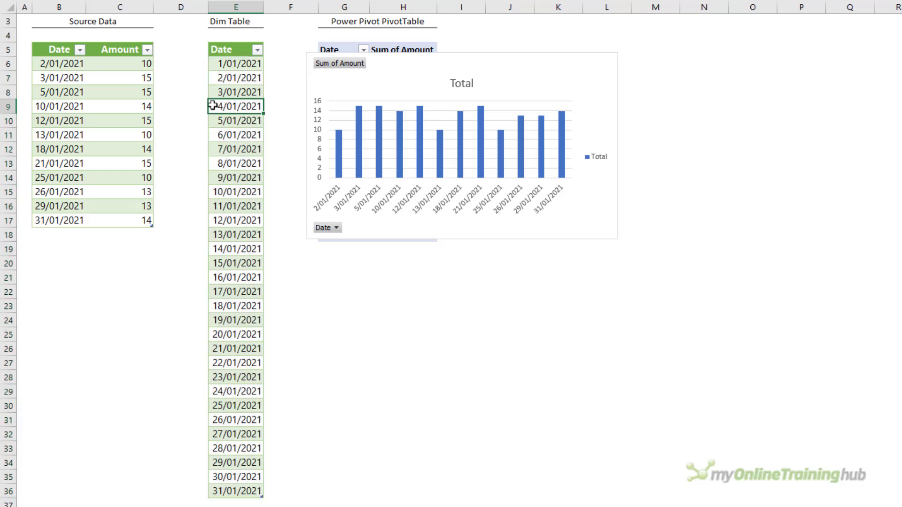
{"action": "left_click", "coordinate": [94, 91]}
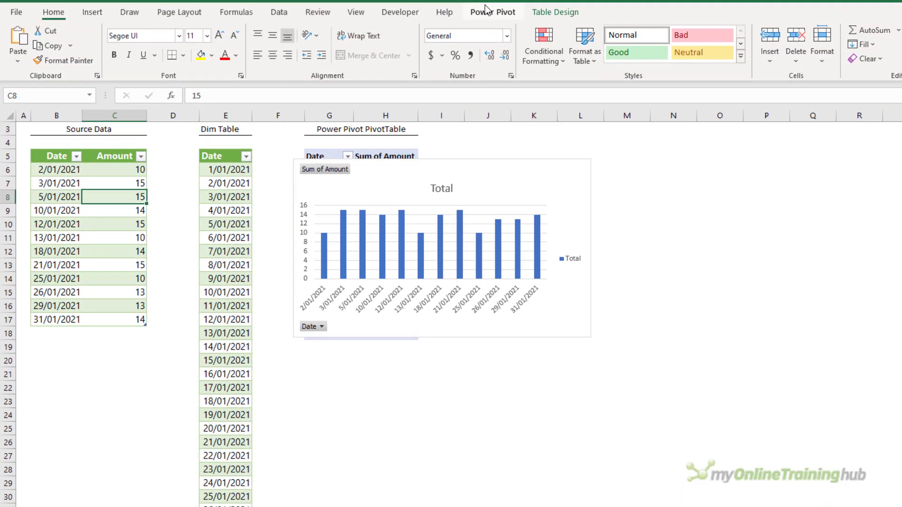
Step: In Power Pivot Diagram View, relate Data[Date] to Calendar[Date], then close Power Pivot
{"action": "left_click", "coordinate": [486, 8]}
{"action": "left_click", "coordinate": [19, 42]}
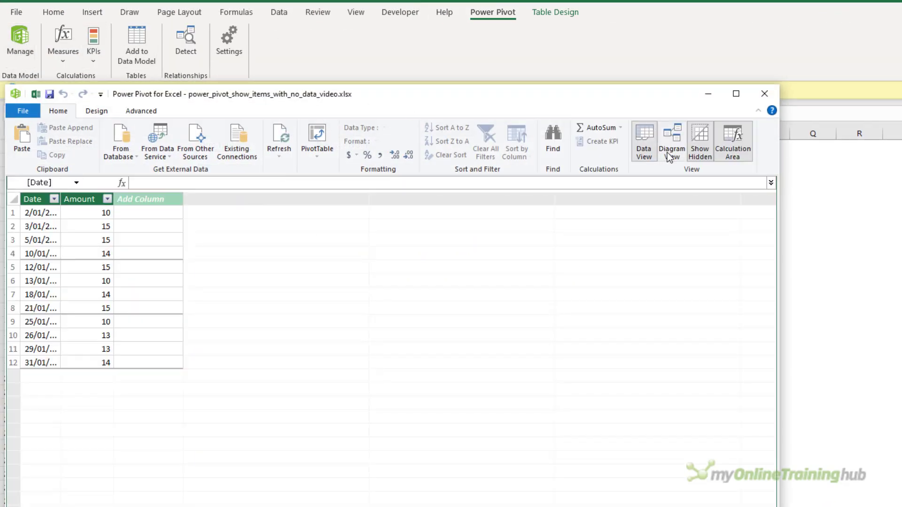
{"action": "left_click", "coordinate": [668, 151]}
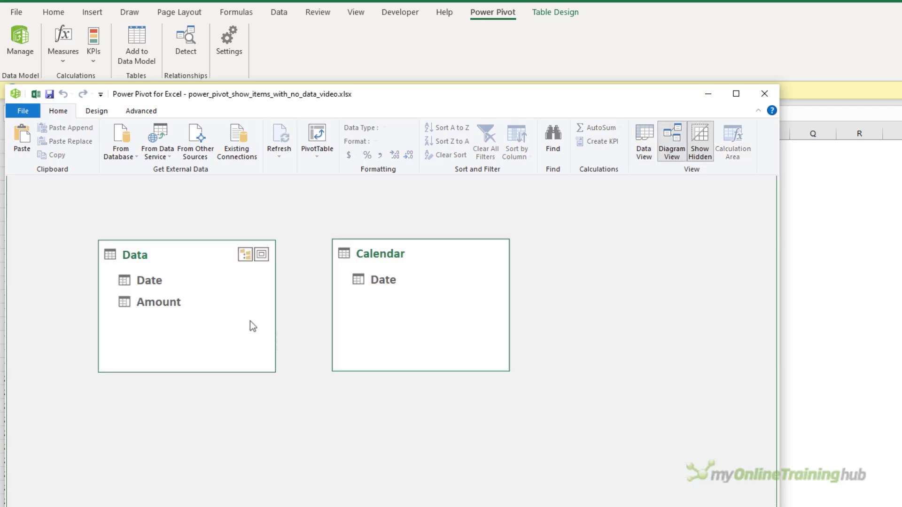
{"action": "left_click", "coordinate": [384, 263]}
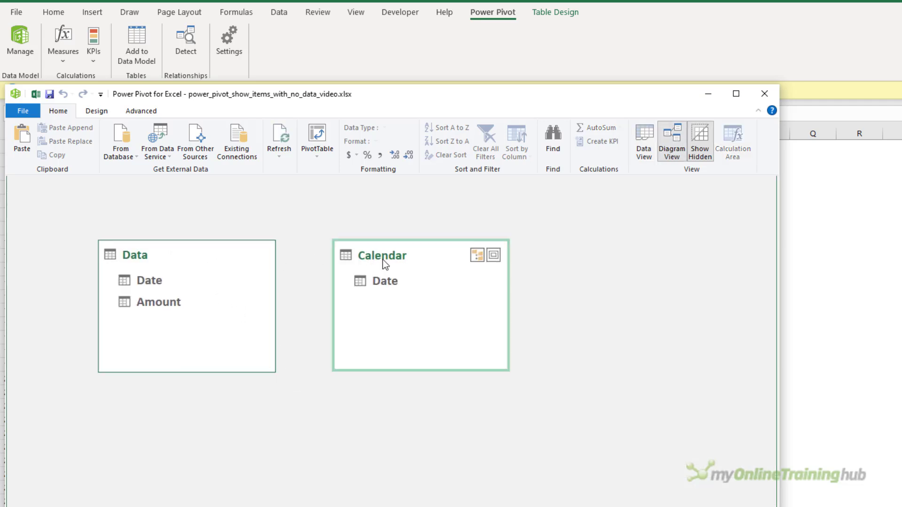
{"action": "left_click_drag", "start_coordinate": [159, 283], "coordinate": [368, 284]}
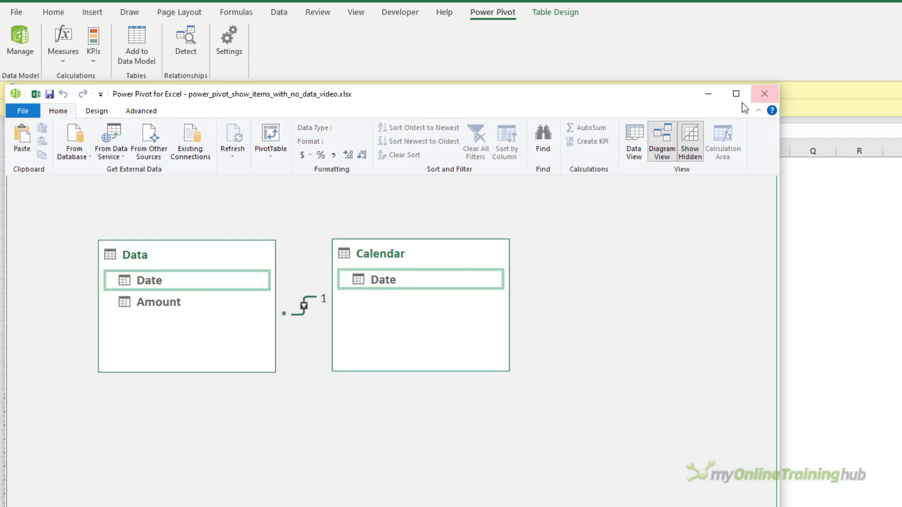
{"action": "left_click", "coordinate": [766, 91]}
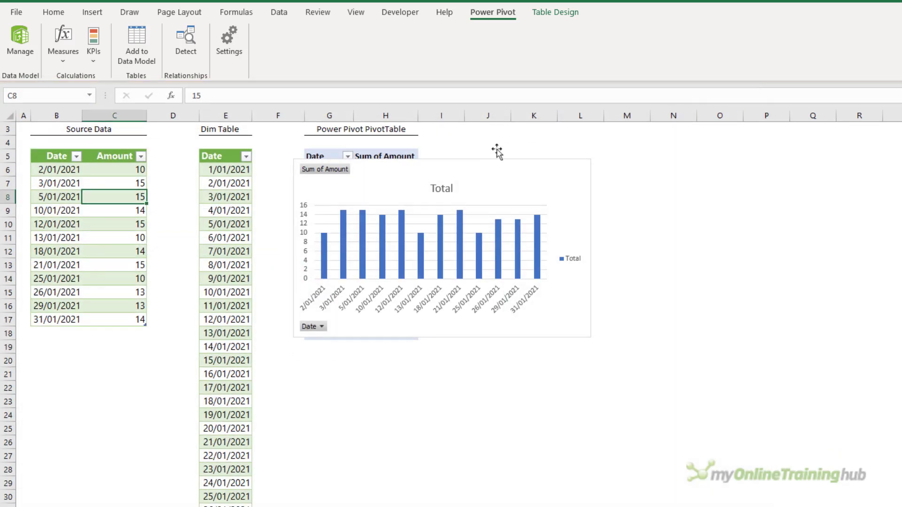
Step: Delete the old PivotChart and the old PivotTable in G5:H18
{"action": "left_click_drag", "start_coordinate": [447, 161], "coordinate": [633, 154]}
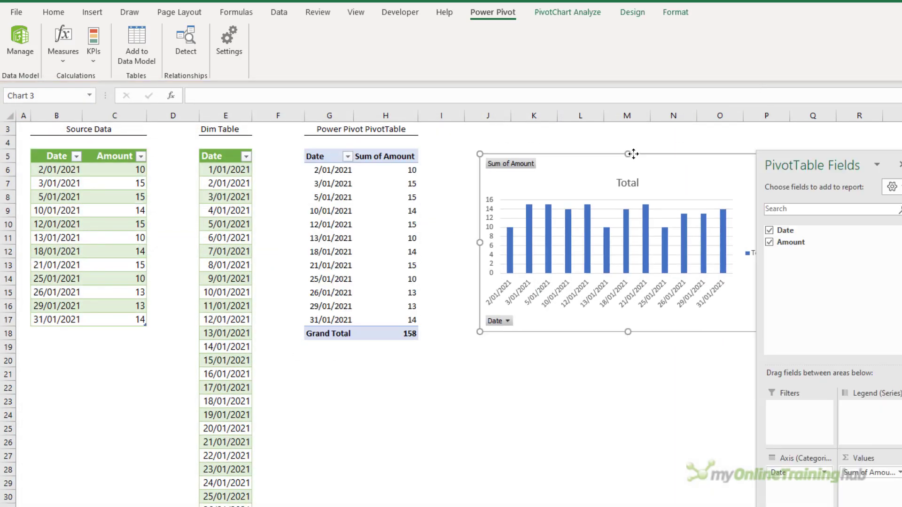
{"action": "key", "text": "Delete"}
{"action": "left_click_drag", "start_coordinate": [316, 156], "coordinate": [374, 331]}
{"action": "key", "text": "Delete"}
{"action": "left_click", "coordinate": [331, 156]}
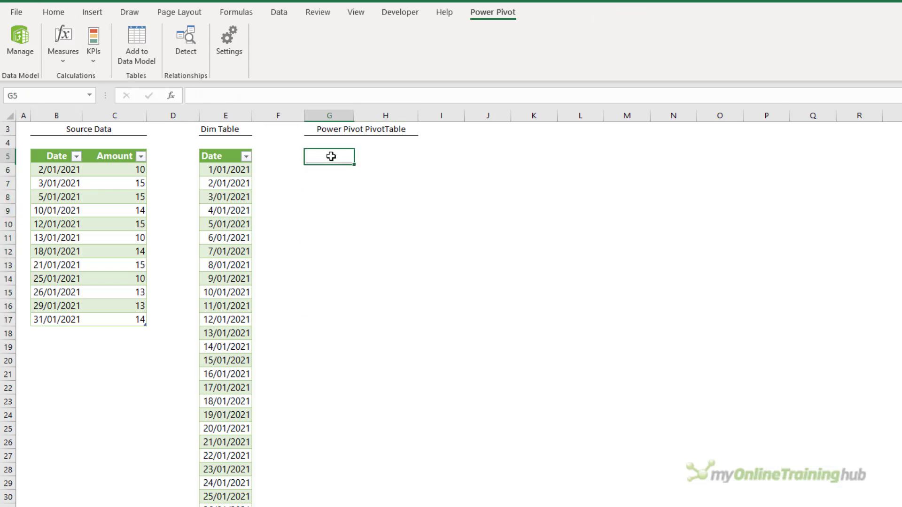
Step: Insert a new PivotTable from the Data Model at cell G5
{"action": "left_click", "coordinate": [83, 13]}
{"action": "left_click", "coordinate": [22, 56]}
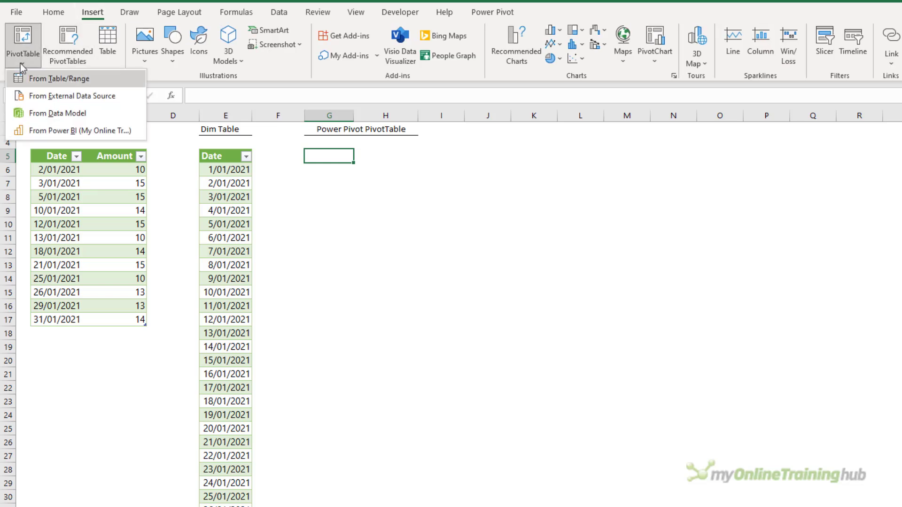
{"action": "left_click", "coordinate": [40, 114]}
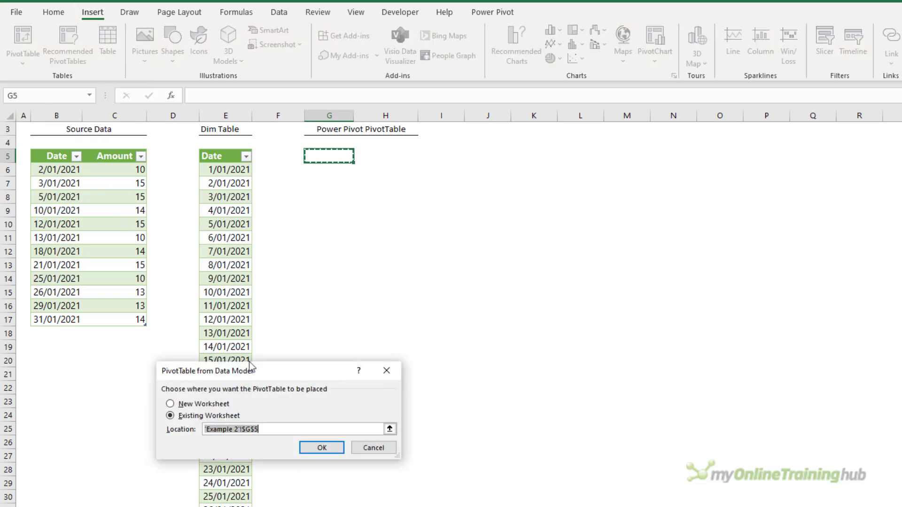
{"action": "left_click", "coordinate": [324, 449]}
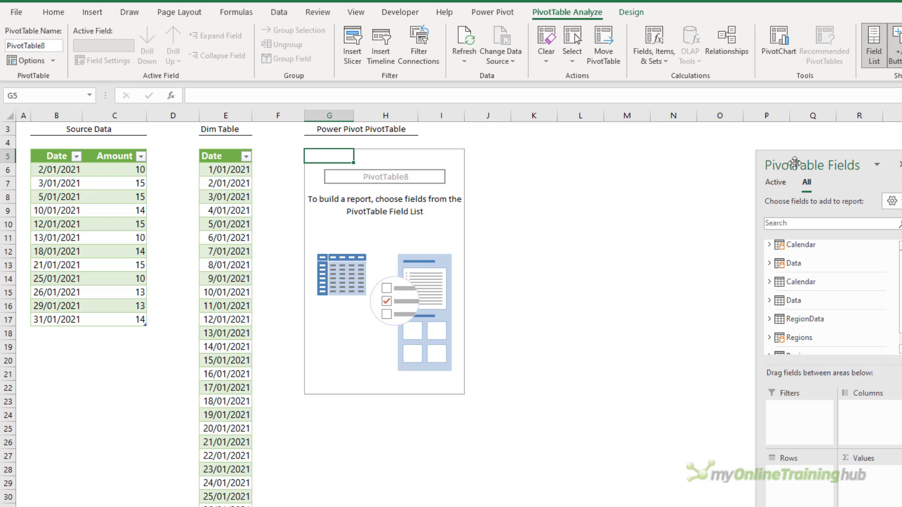
{"action": "left_click_drag", "start_coordinate": [793, 163], "coordinate": [566, 149]}
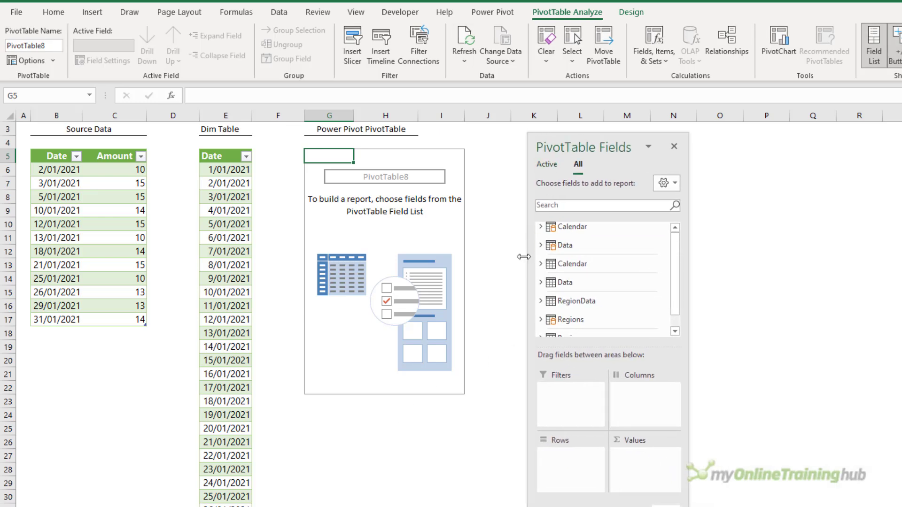
Step: Put Calendar Date in Rows and Data Amount in Values, giving 12 dates totalling 158
{"action": "left_click", "coordinate": [541, 226]}
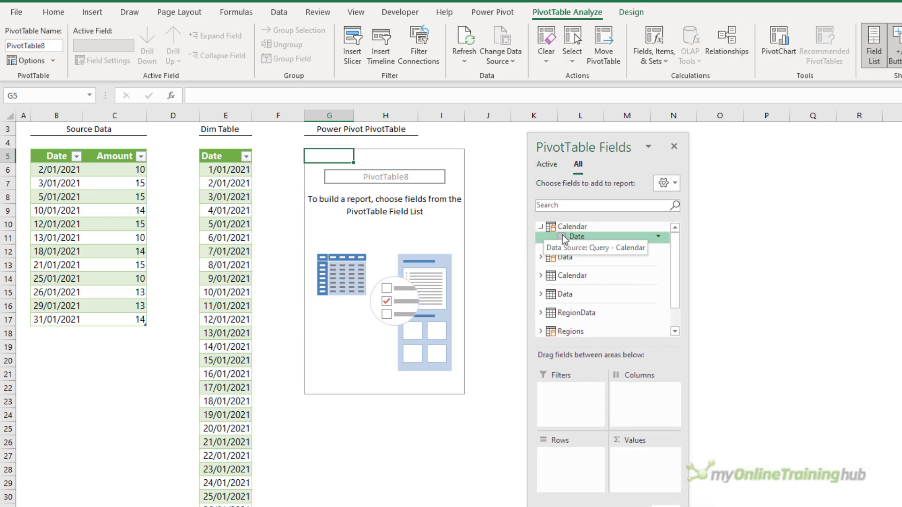
{"action": "left_click", "coordinate": [563, 237]}
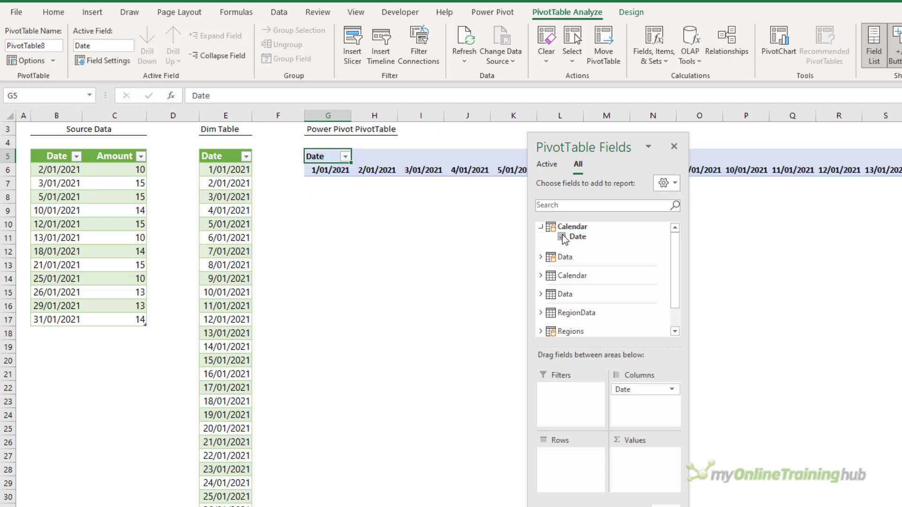
{"action": "left_click_drag", "start_coordinate": [564, 238], "coordinate": [577, 452]}
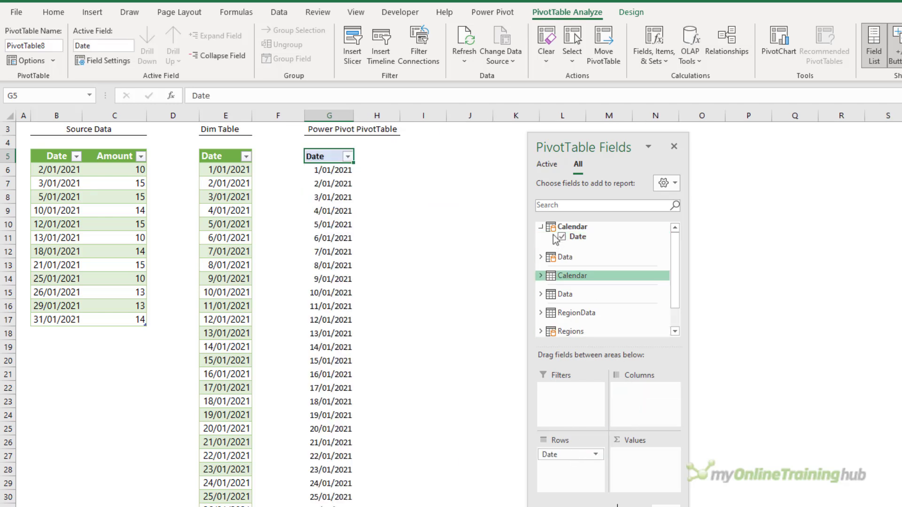
{"action": "left_click", "coordinate": [564, 257]}
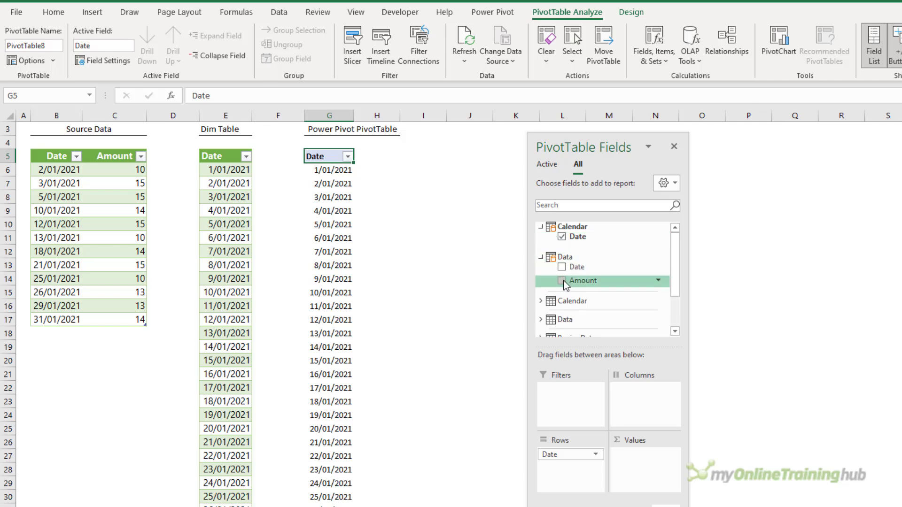
{"action": "left_click_drag", "start_coordinate": [565, 285], "coordinate": [638, 455]}
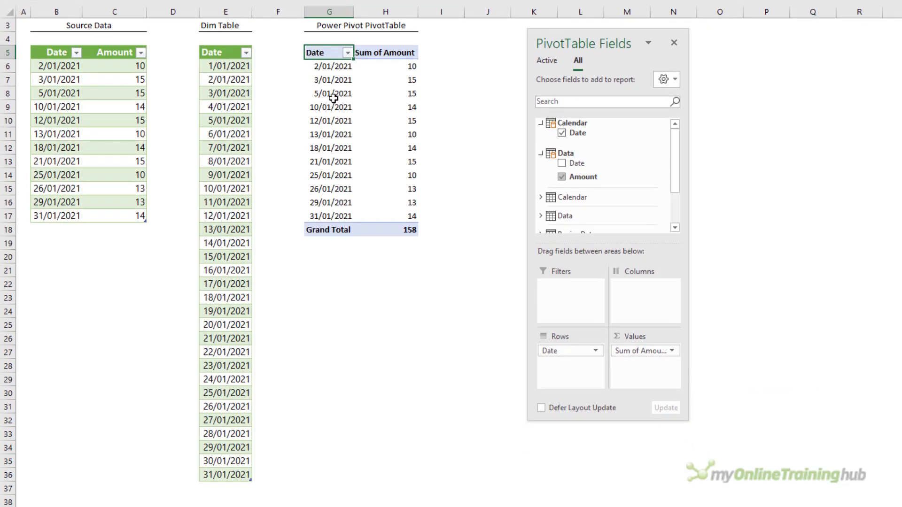
Step: Enable Show items with no data on rows so all 31 January 2021 dates appear
{"action": "right_click", "coordinate": [334, 94]}
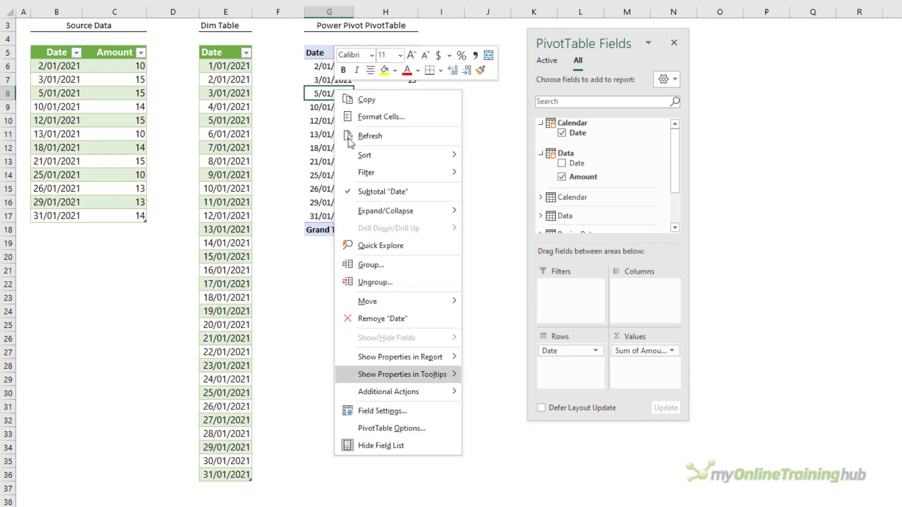
{"action": "left_click", "coordinate": [436, 428]}
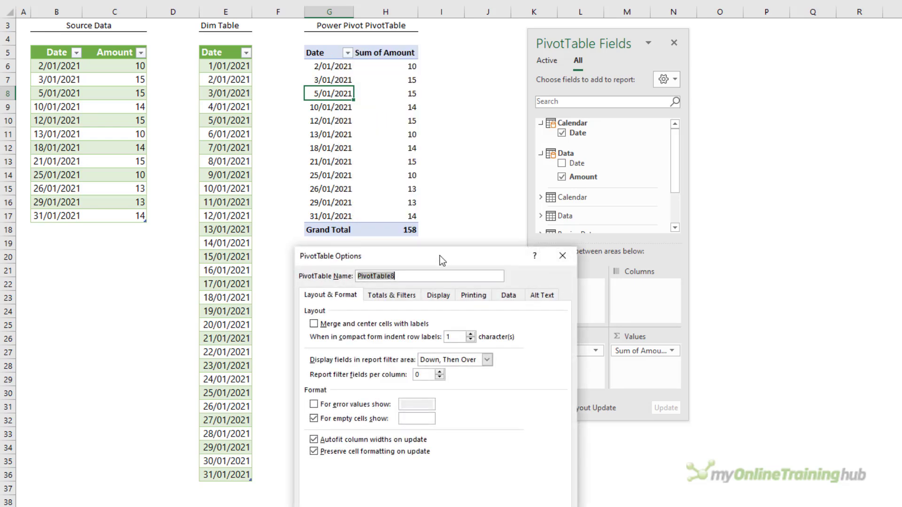
{"action": "left_click_drag", "start_coordinate": [440, 254], "coordinate": [431, 112]}
{"action": "left_click", "coordinate": [430, 151]}
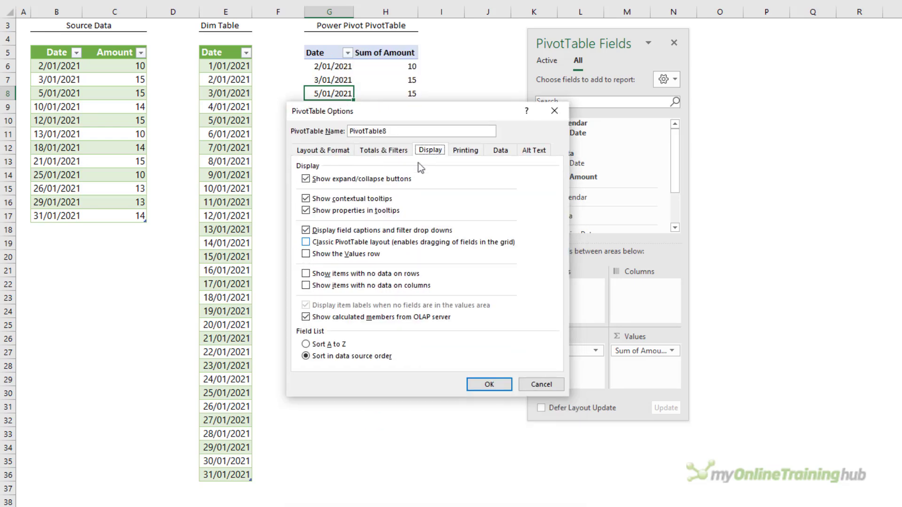
{"action": "left_click", "coordinate": [306, 274]}
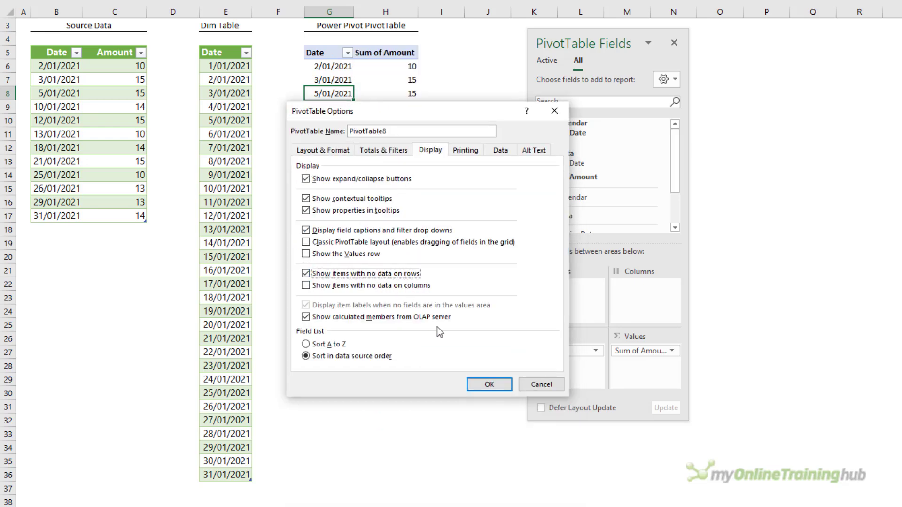
{"action": "left_click", "coordinate": [488, 384]}
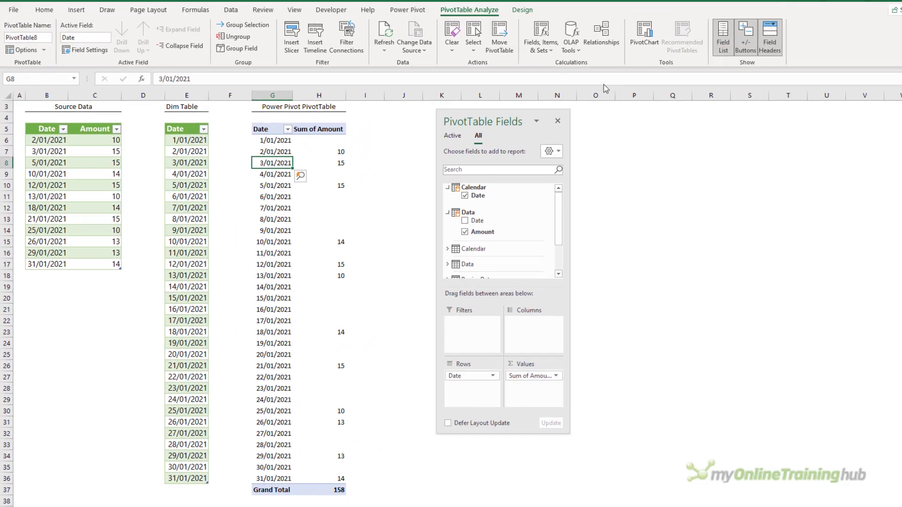
Step: Add a Clustered Column PivotChart of the pivot and widen it to the right
{"action": "left_click", "coordinate": [644, 33]}
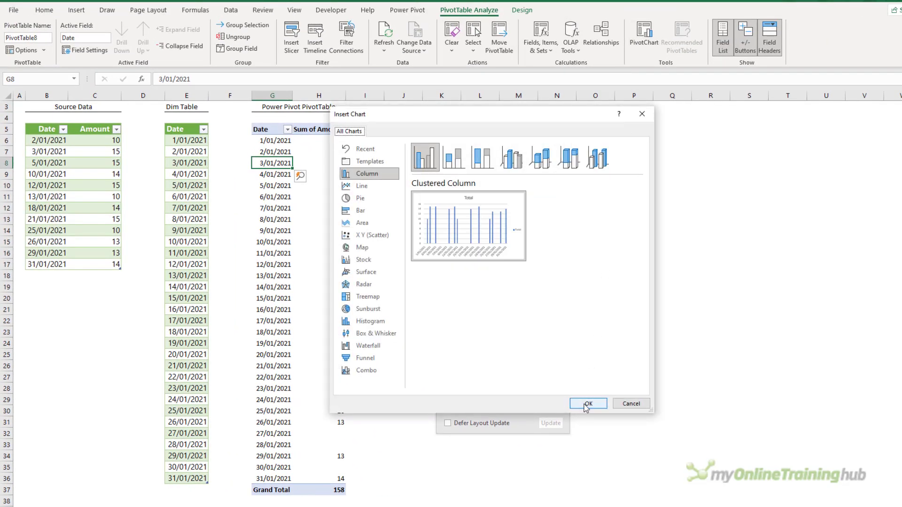
{"action": "left_click", "coordinate": [586, 404]}
{"action": "left_click", "coordinate": [558, 123]}
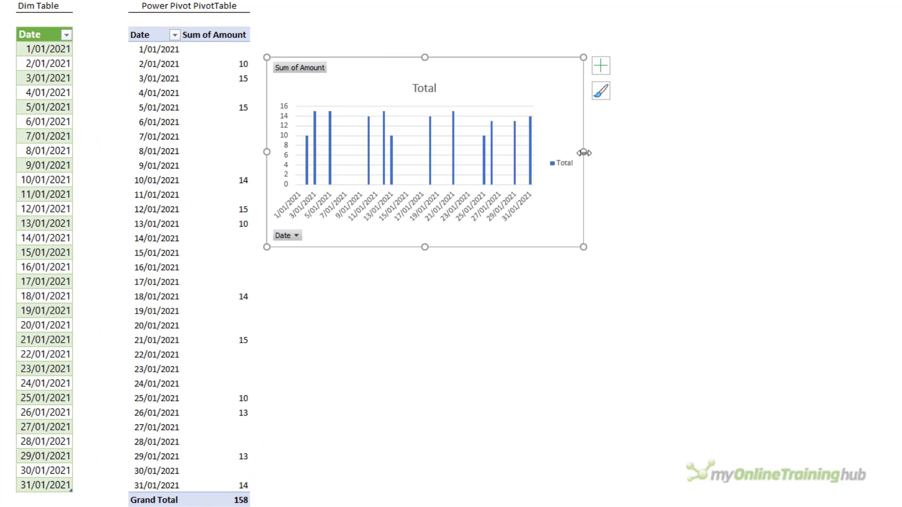
{"action": "left_click_drag", "start_coordinate": [586, 152], "coordinate": [632, 150]}
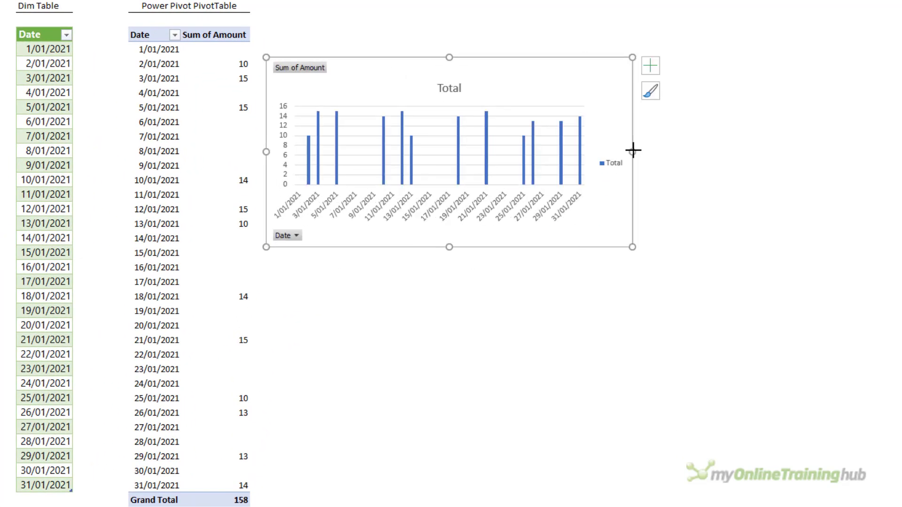
Step: Remove the chart title and legend from the PivotChart
{"action": "left_click", "coordinate": [651, 75]}
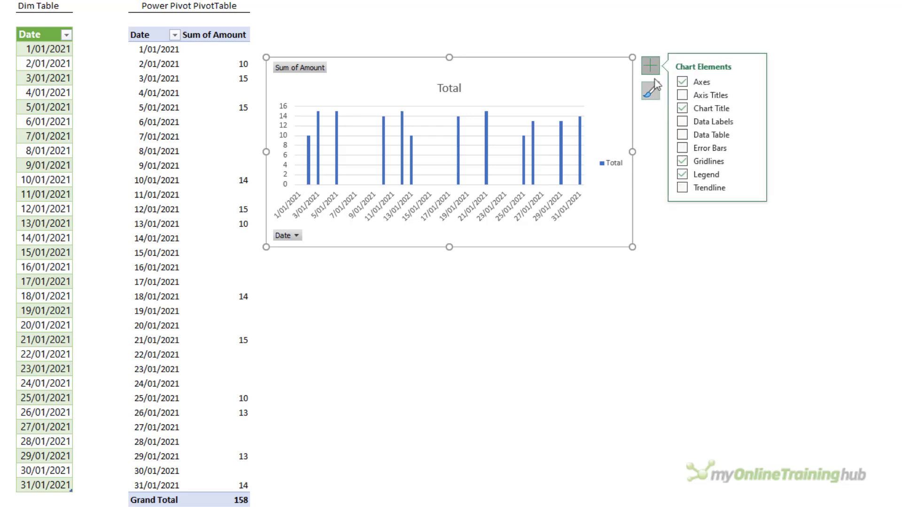
{"action": "left_click", "coordinate": [682, 109]}
{"action": "left_click", "coordinate": [682, 175]}
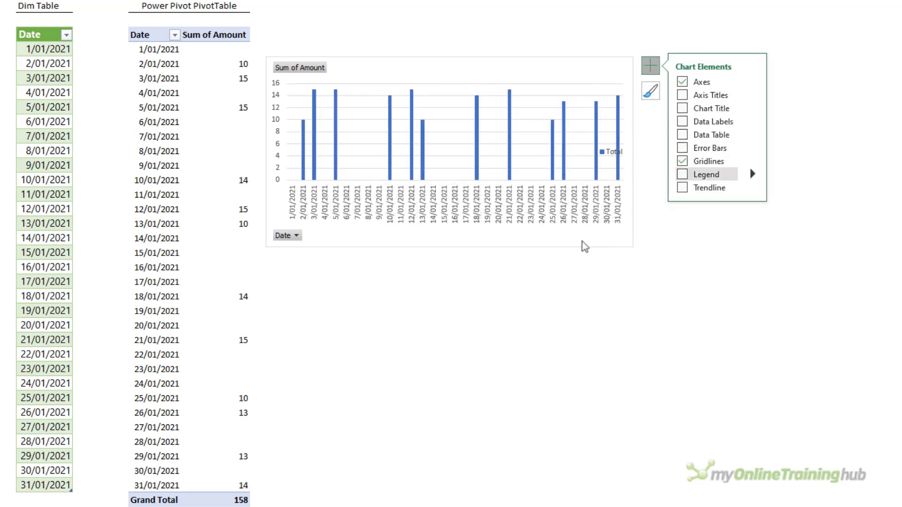
{"action": "left_click", "coordinate": [528, 280]}
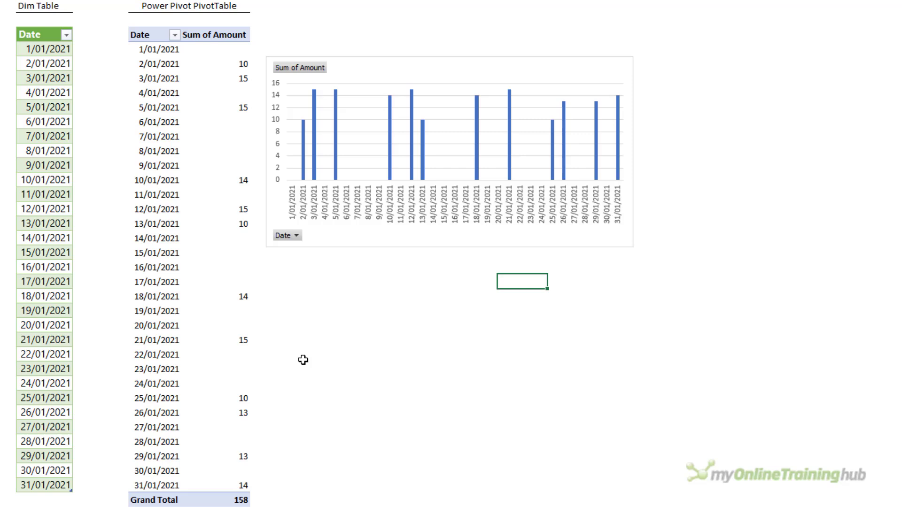